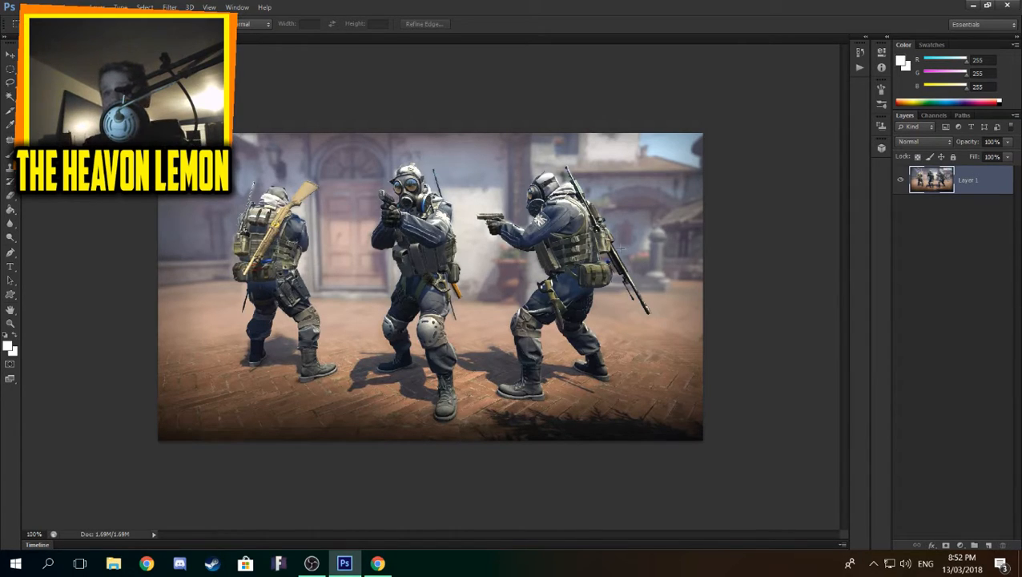
click(29, 7)
click(48, 24)
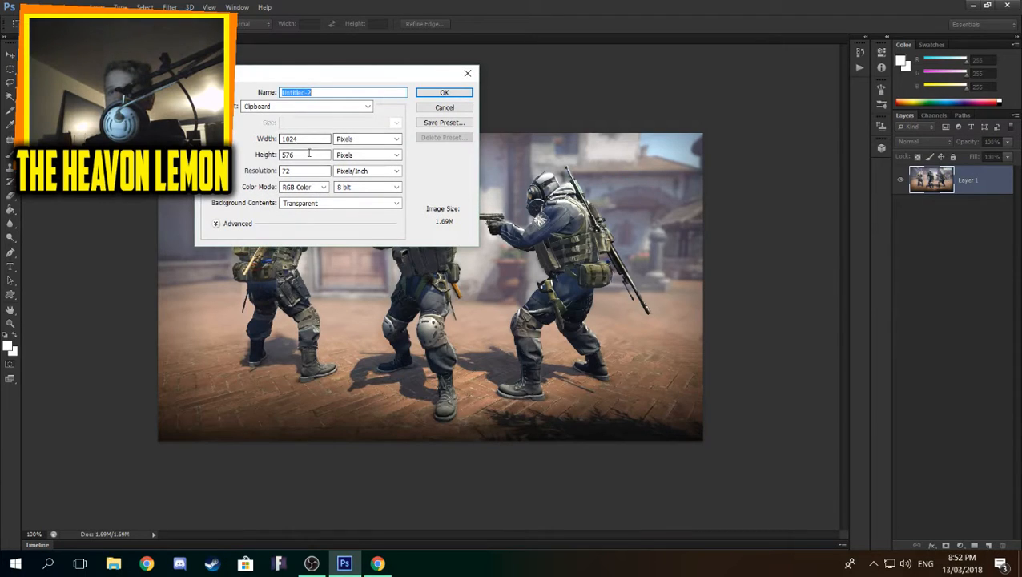
click(437, 112)
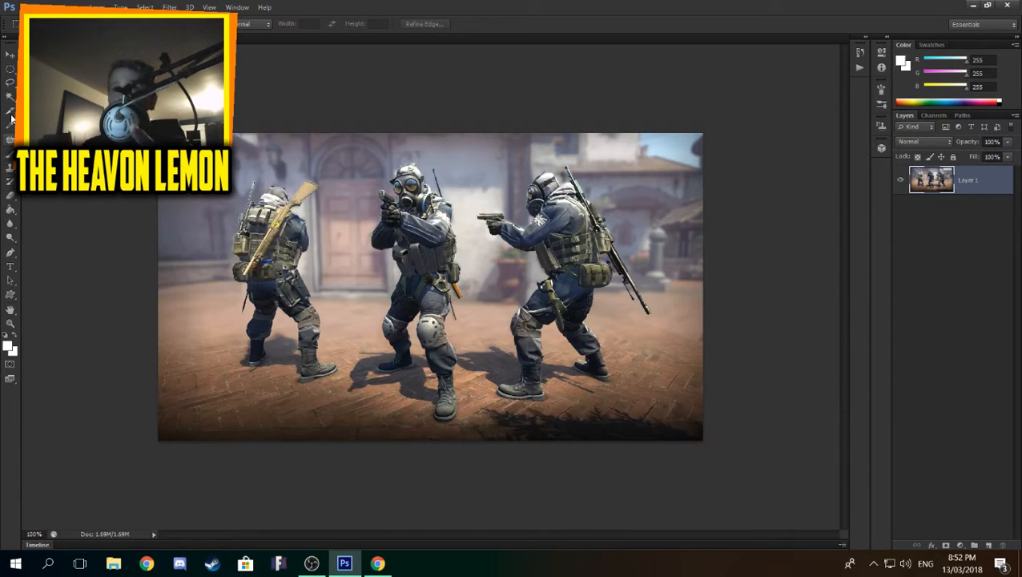
Step: Select a rectangle slightly inside the image's edges with the Rectangular Marquee and copy that area onto a new layer
click(10, 69)
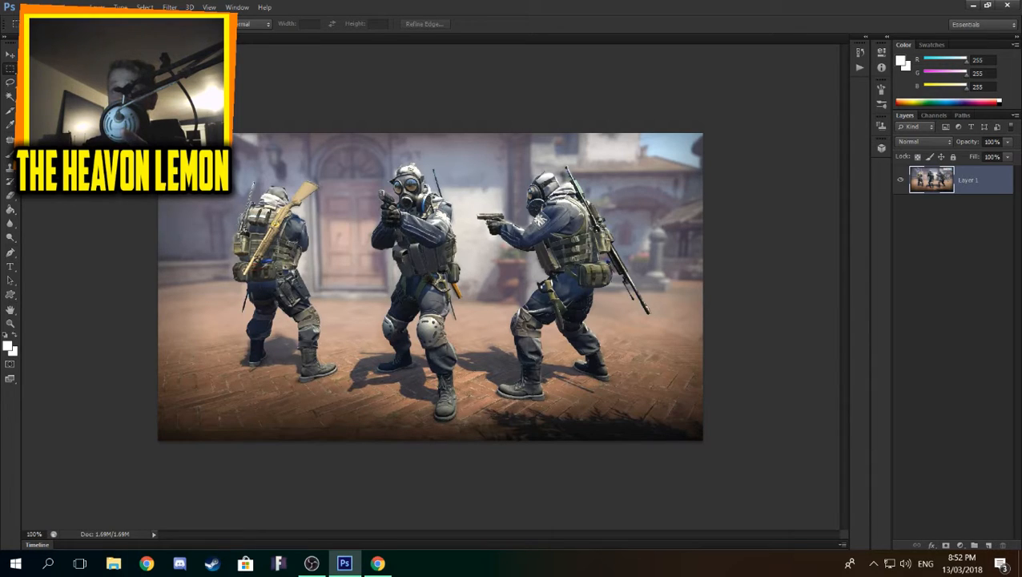
drag(165, 138, 693, 433)
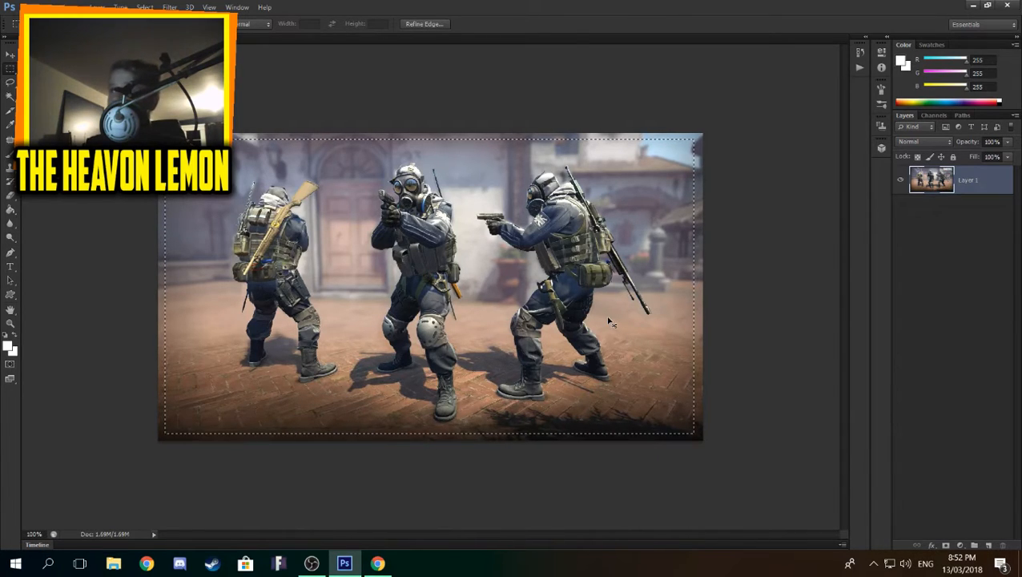
key(ctrl+j)
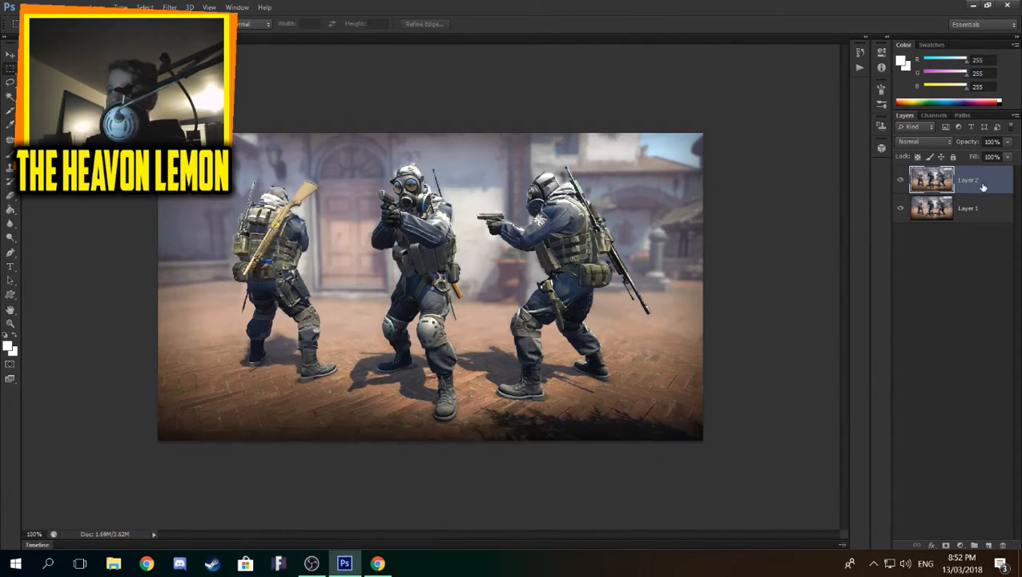
Step: Add a drop shadow to the inset image copy, with 20% spread and a size of 32 px
right_click(983, 186)
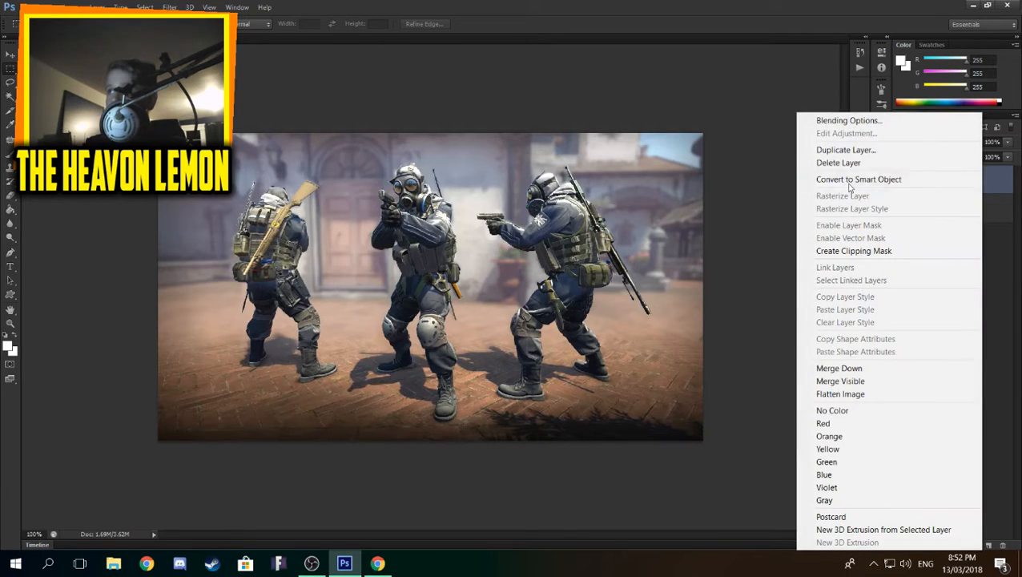
key(Escape)
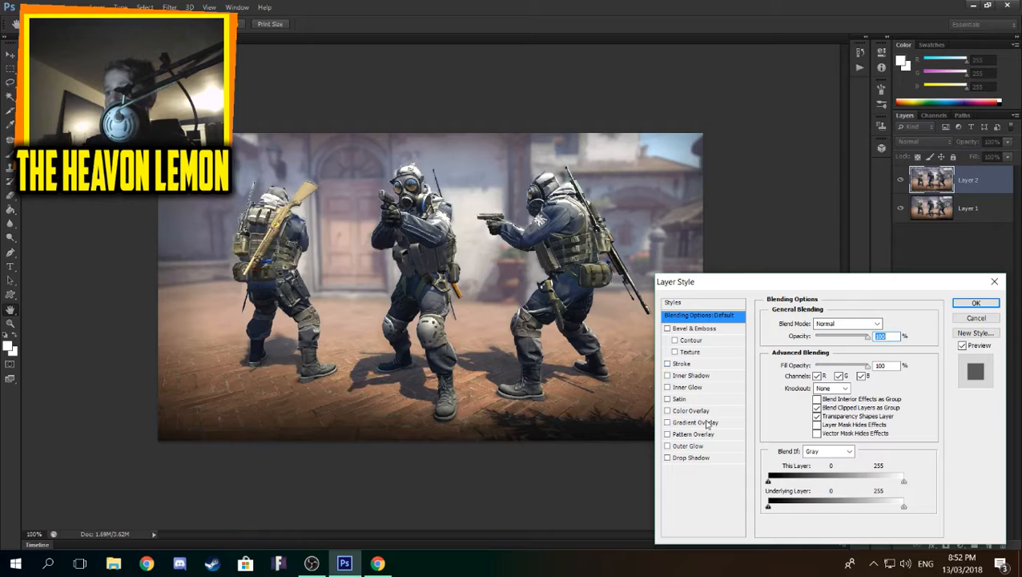
click(693, 458)
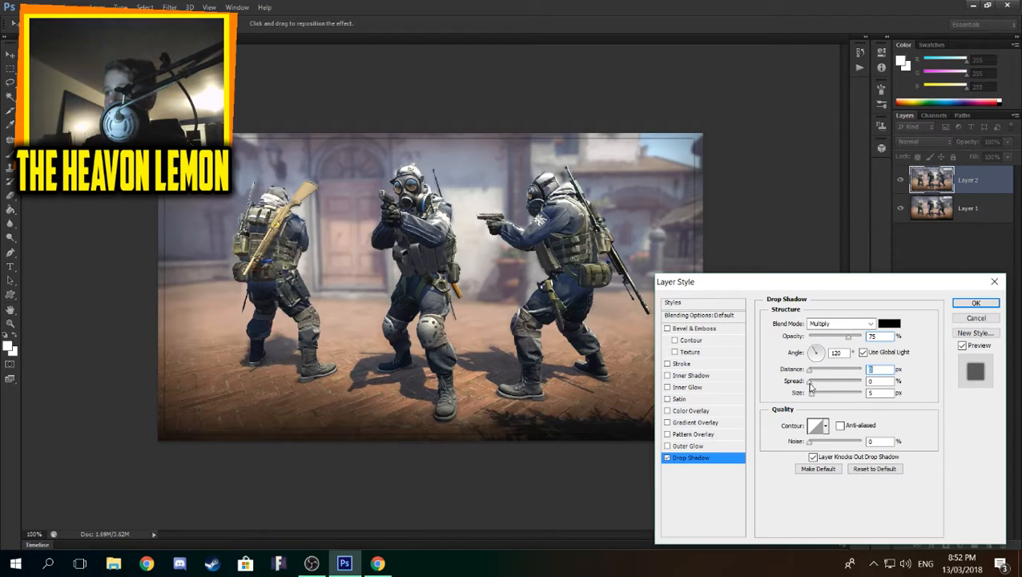
mouse_move(810, 393)
mouse_down()
mouse_move(819, 398)
mouse_move(817, 385)
mouse_up()
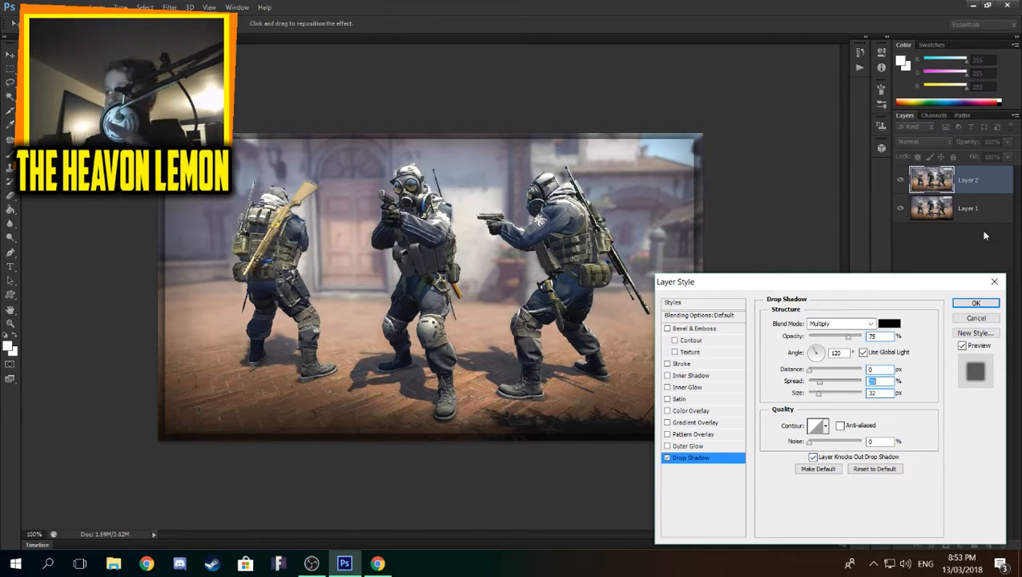
click(977, 304)
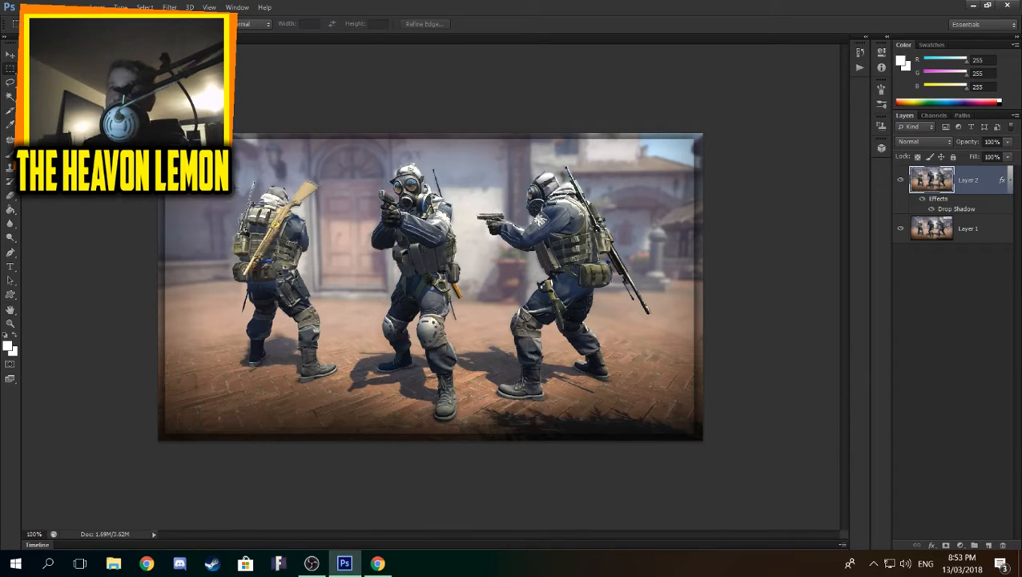
Step: Select a rectangle from the rifle-carrying soldier's upper body to the middle soldier and paste a merged copy as a new layer
drag(247, 184, 400, 270)
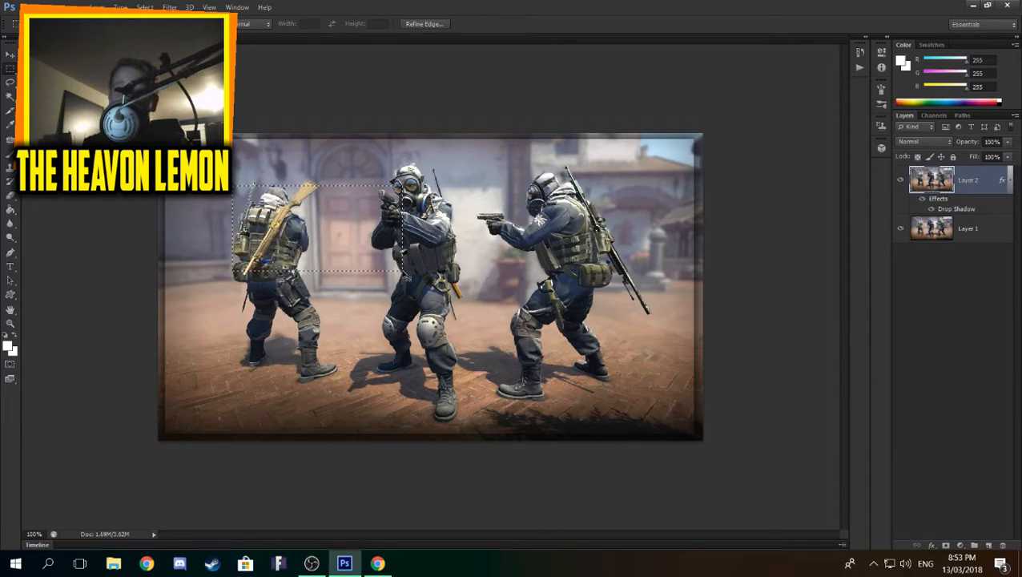
key(ctrl+shift+alt+n)
key(ctrl+shift+c)
key(ctrl+v)
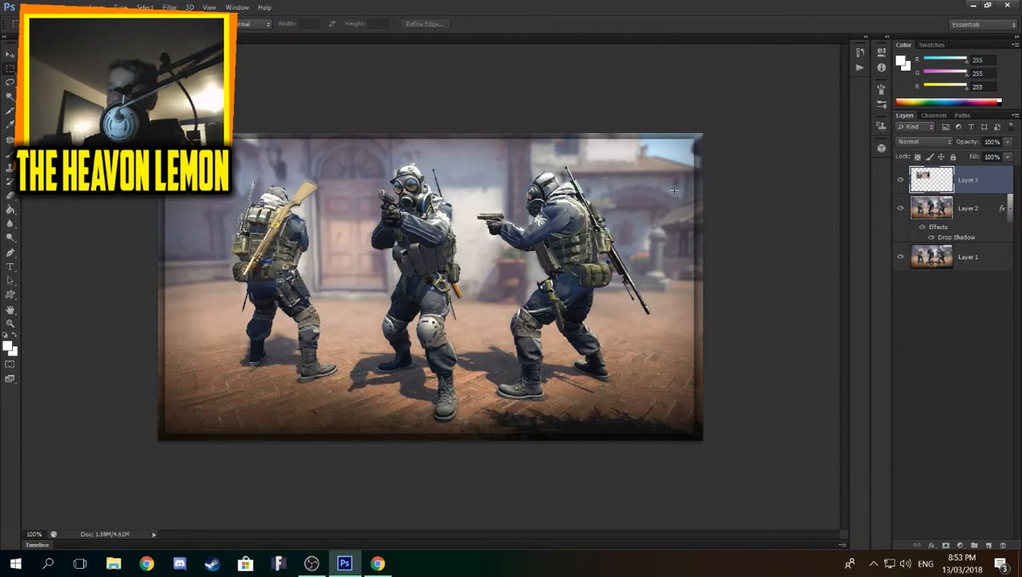
key(ctrl+alt+z)
key(ctrl+alt+z)
key(ctrl+shift+c)
key(ctrl+v)
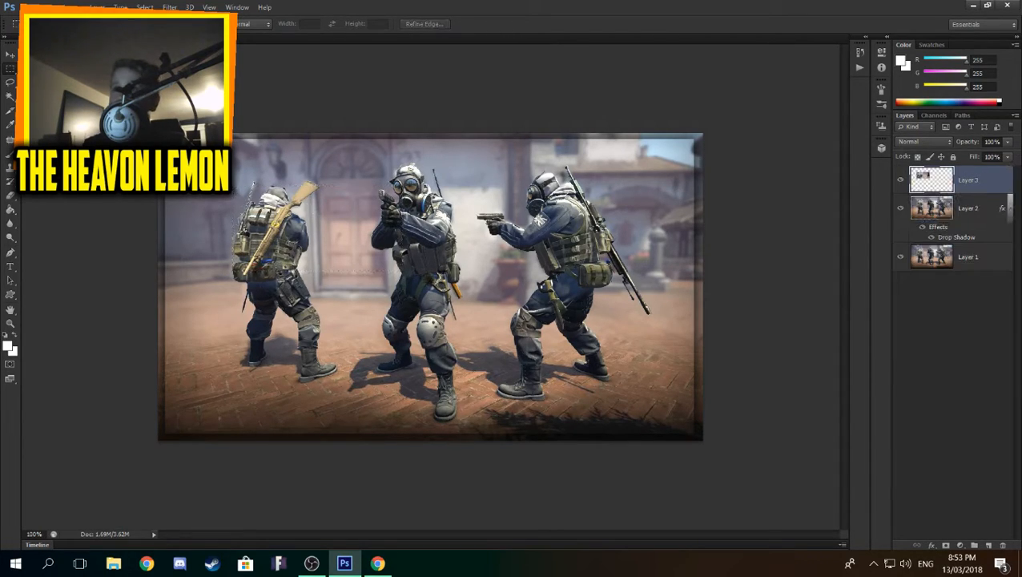
Step: Make a larger rectangular selection over the same two soldiers and paste a merged copy as another layer
drag(213, 182, 440, 310)
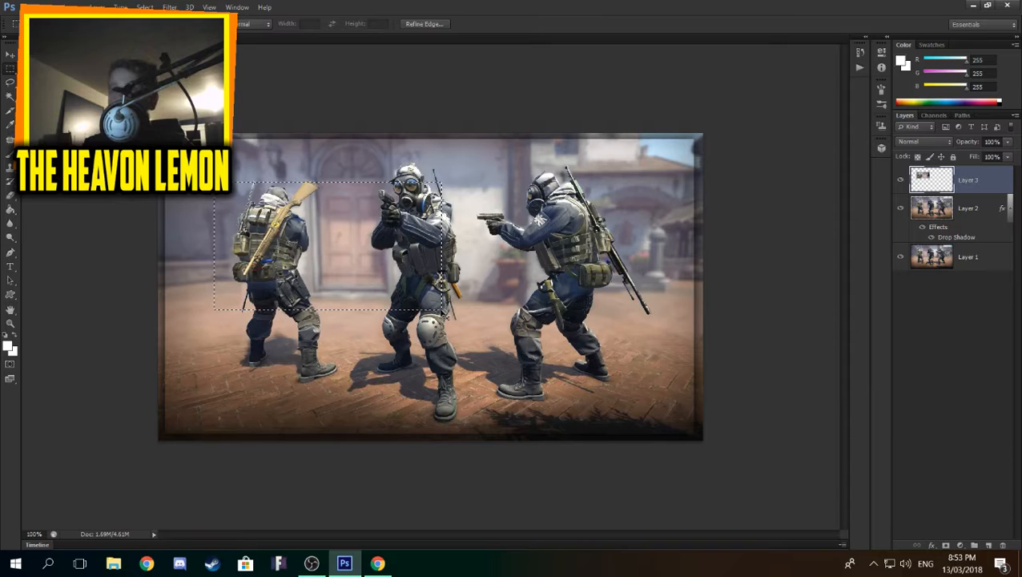
key(ctrl+shift+c)
key(ctrl+v)
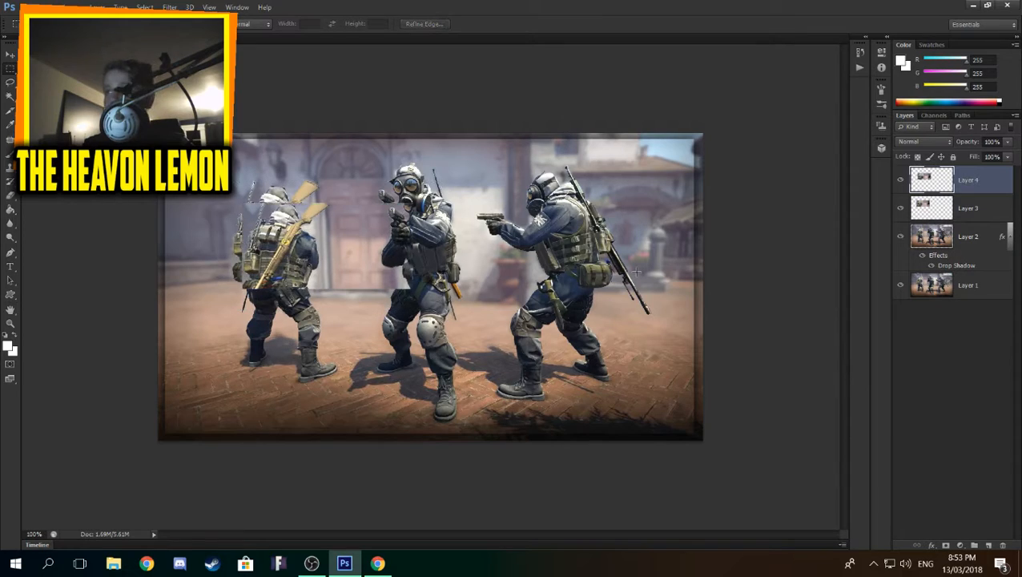
Step: Dismiss the top layer's style options and delete Layer 3, the pasted copy beneath it
double_click(1000, 182)
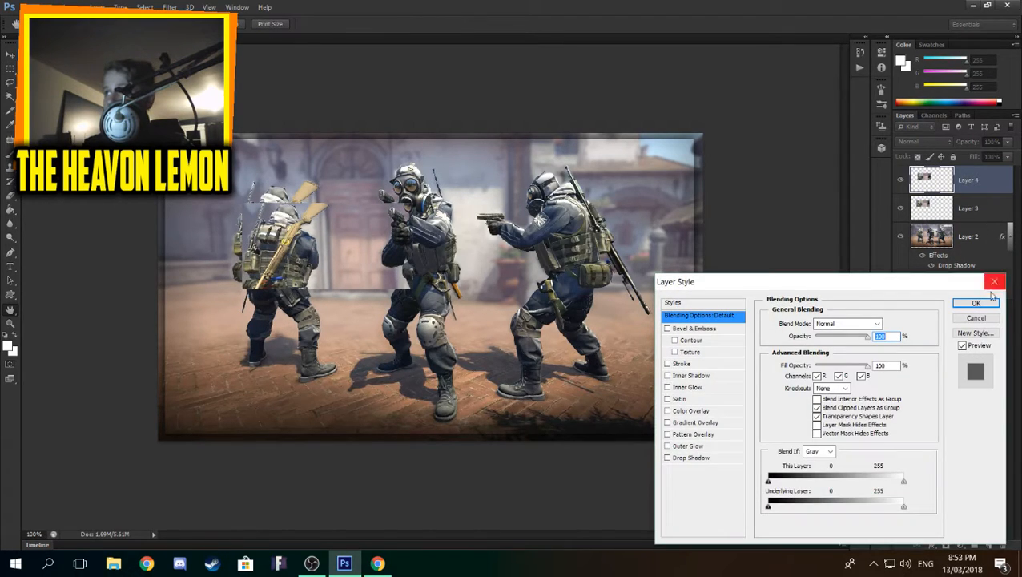
click(992, 283)
click(987, 212)
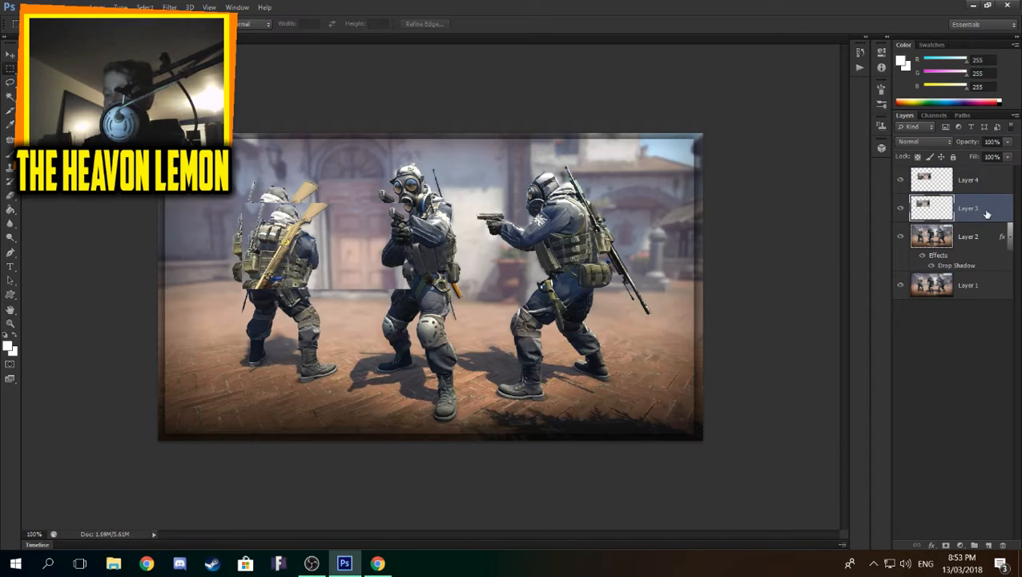
key(Delete)
Step: Try a 3 px black outside stroke on Layer 4, cancel it and delete the layer
click(988, 185)
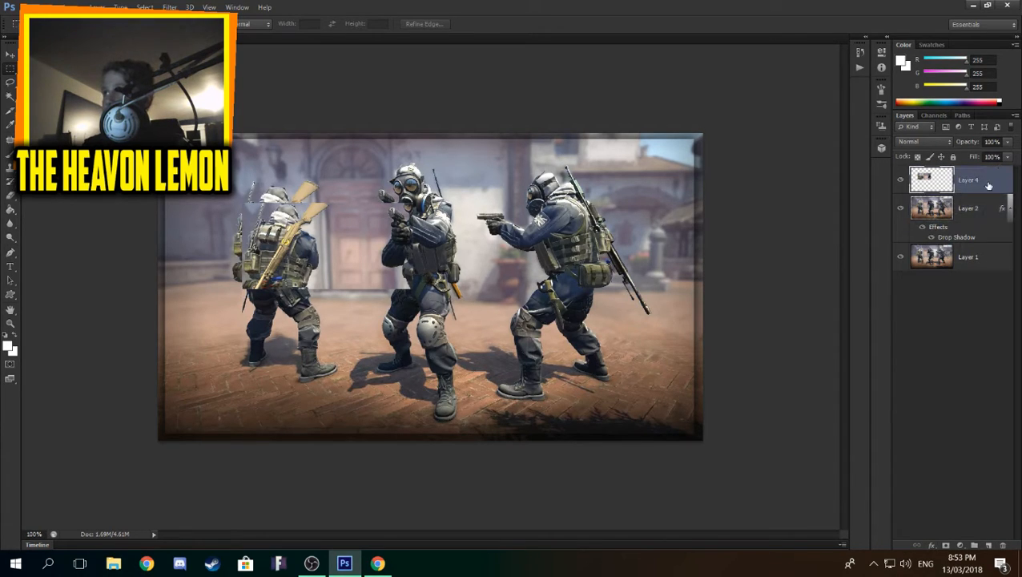
double_click(988, 185)
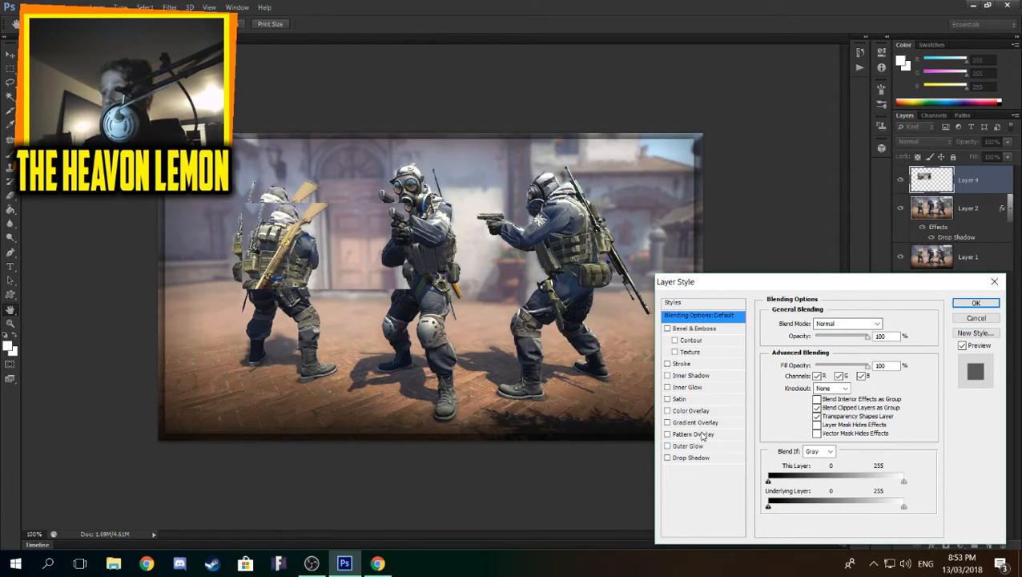
click(685, 365)
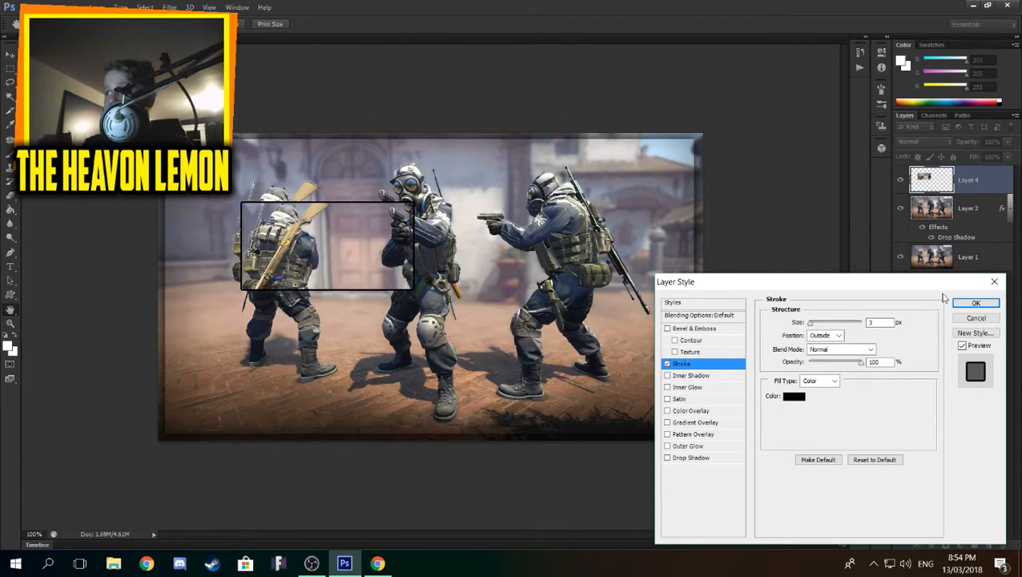
click(975, 318)
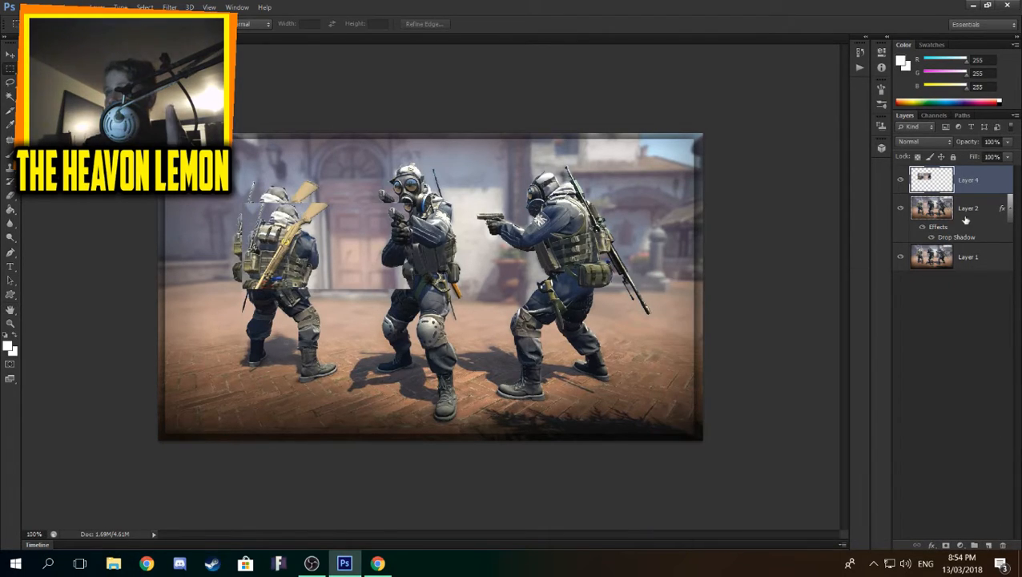
key(Delete)
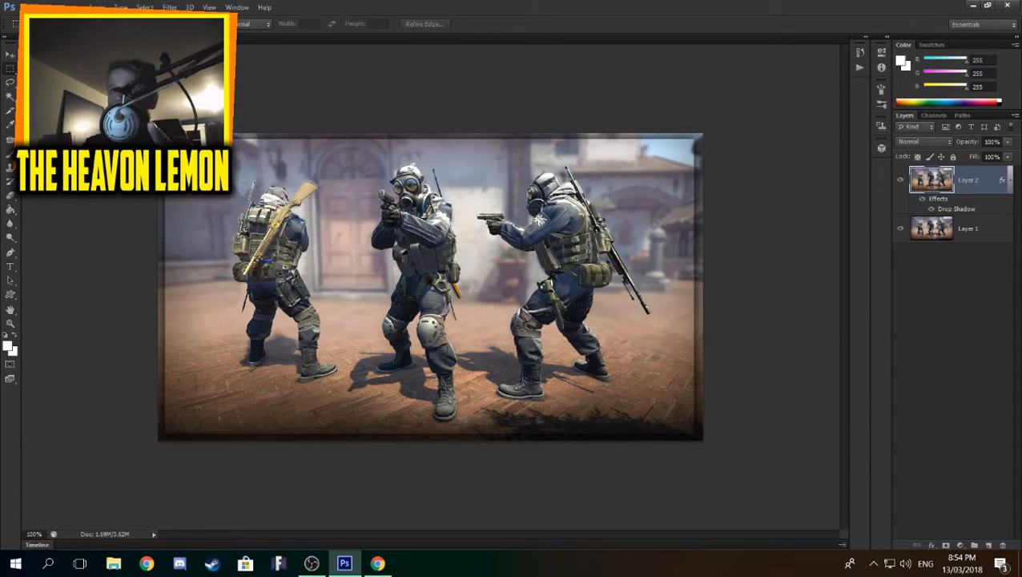
Step: Copy a rectangle around the rifle-carrying soldier's upper body onto a new layer and give it a 13 px white outside stroke
drag(201, 172, 402, 275)
key(ctrl+j)
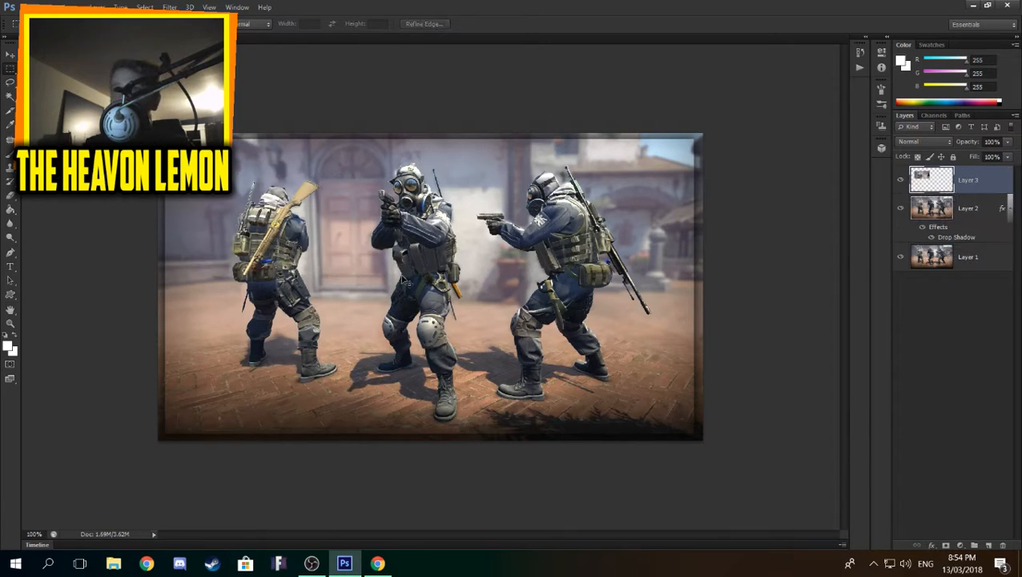
double_click(986, 184)
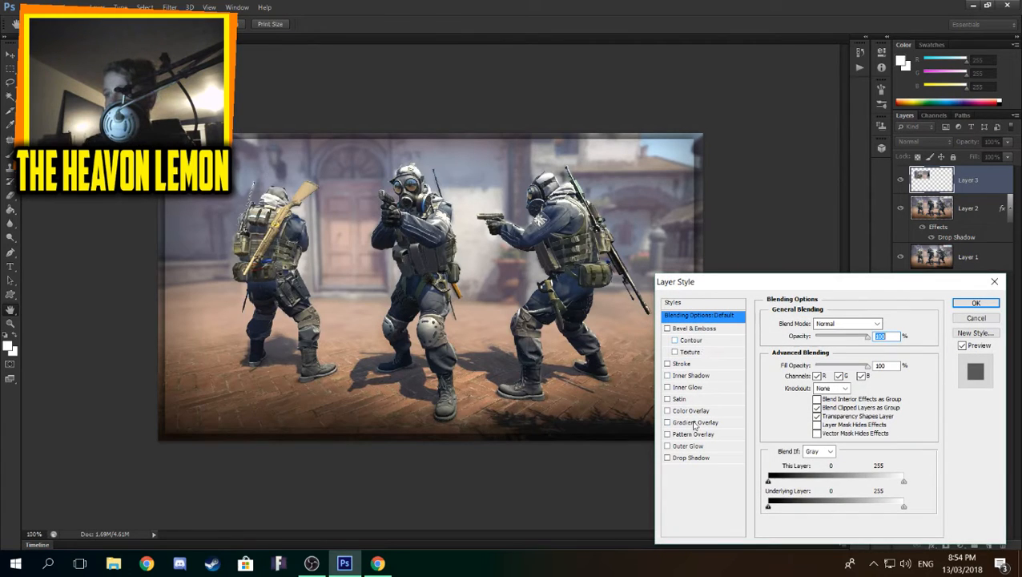
click(691, 364)
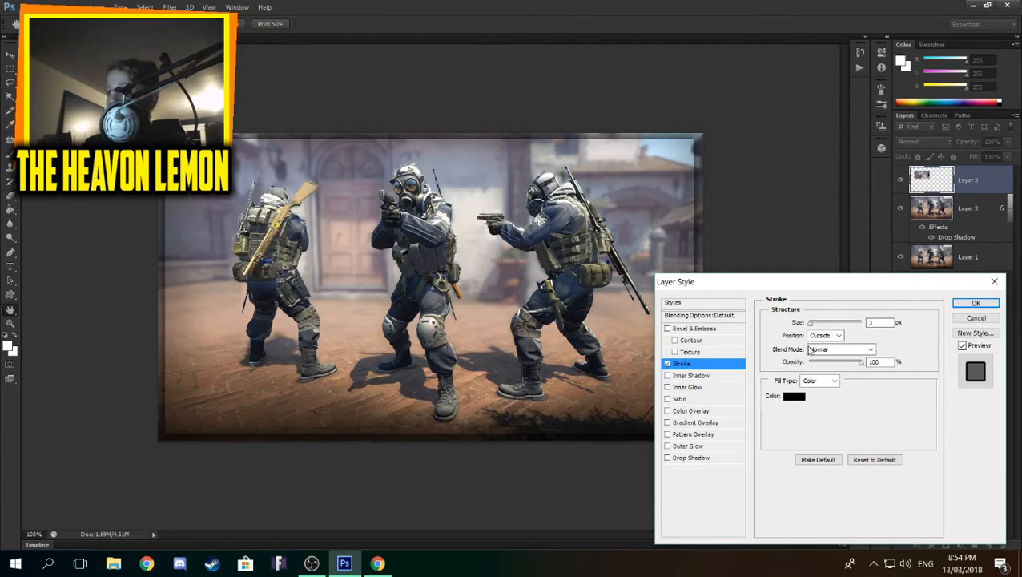
click(794, 396)
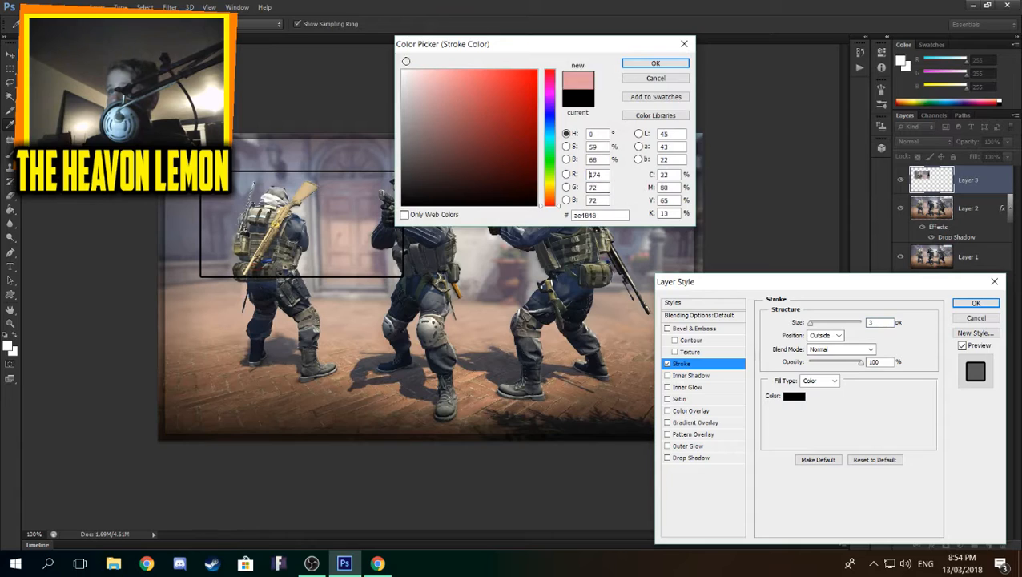
click(406, 64)
click(655, 62)
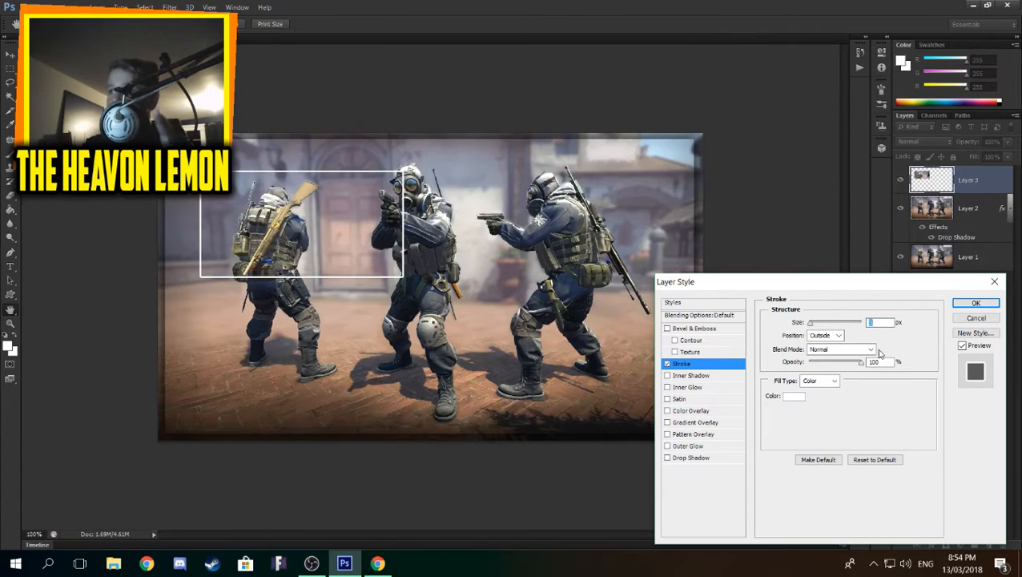
drag(810, 322, 816, 325)
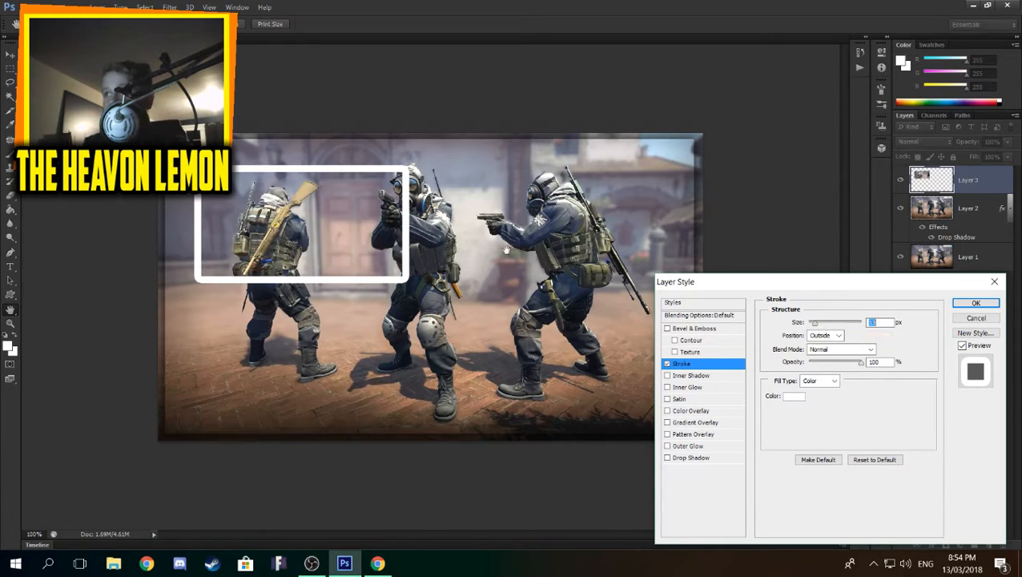
click(968, 307)
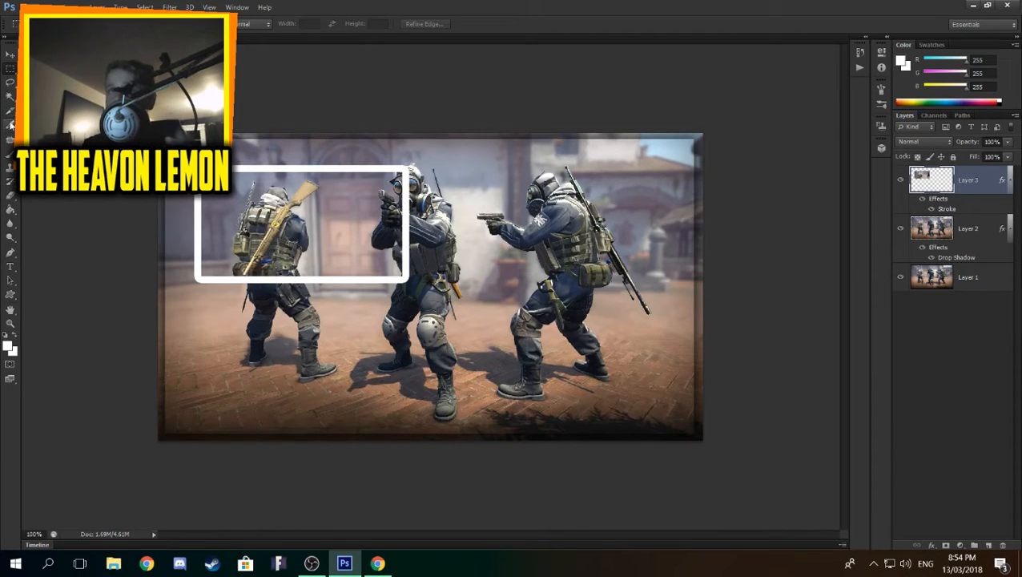
Step: Activate the Type tool and look through the available fonts
click(10, 267)
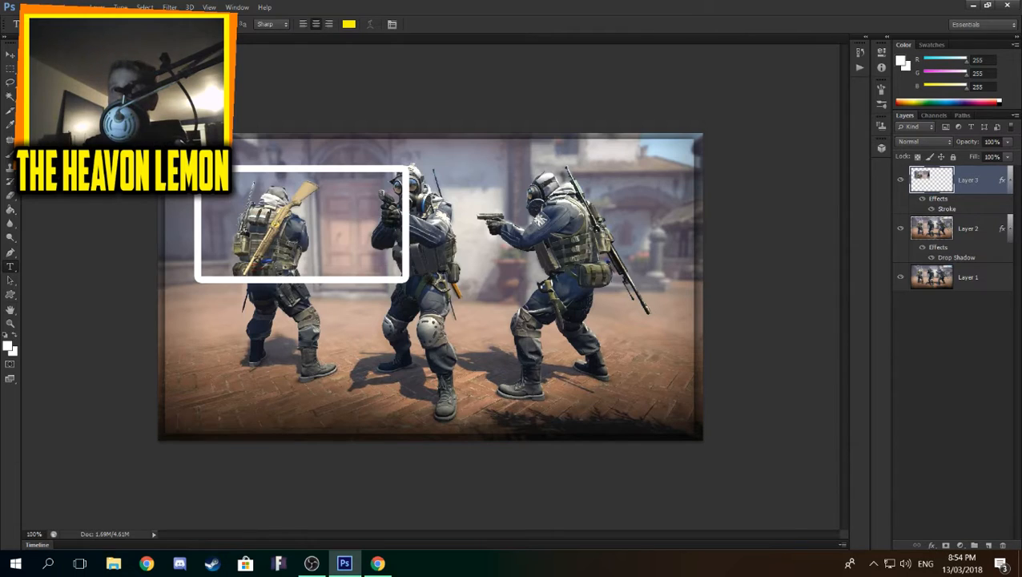
click(128, 24)
scroll(141, 314, up, 3)
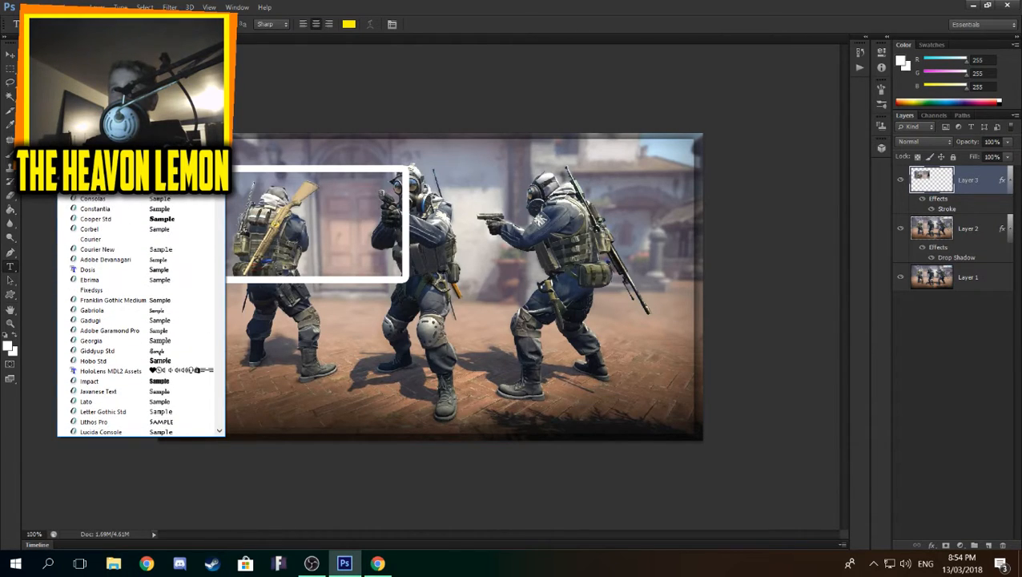
click(380, 35)
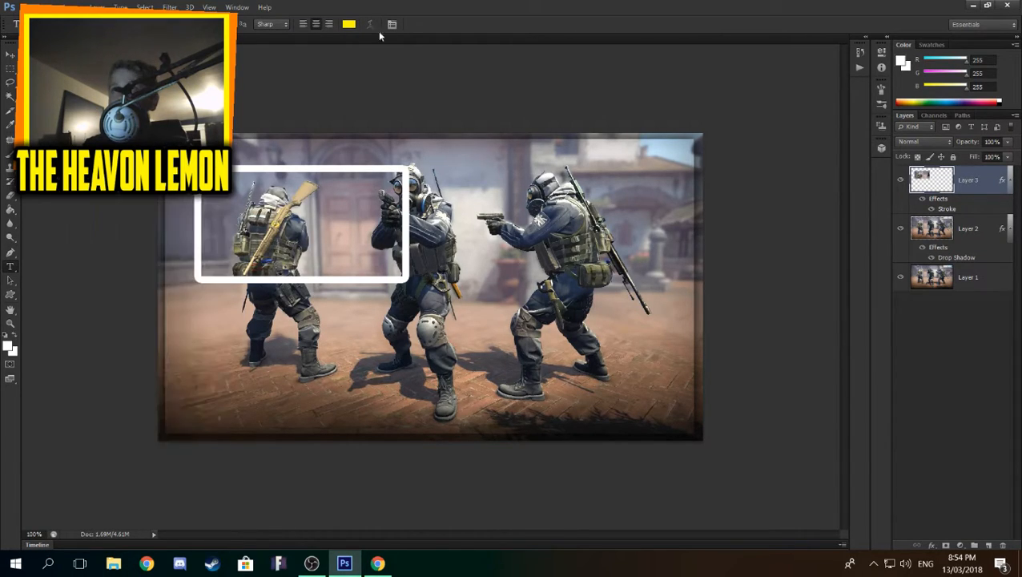
click(129, 24)
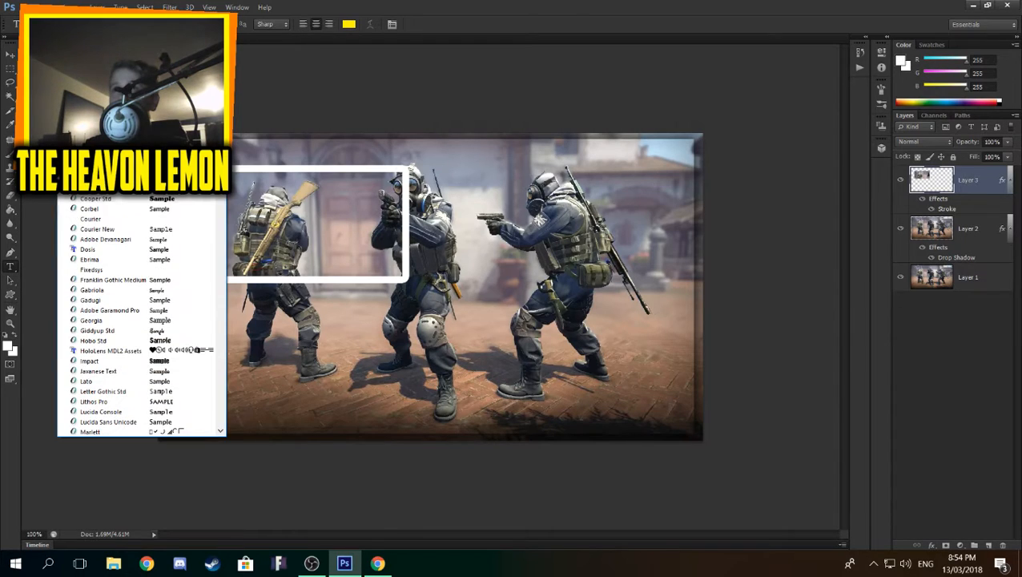
scroll(141, 314, up, 1)
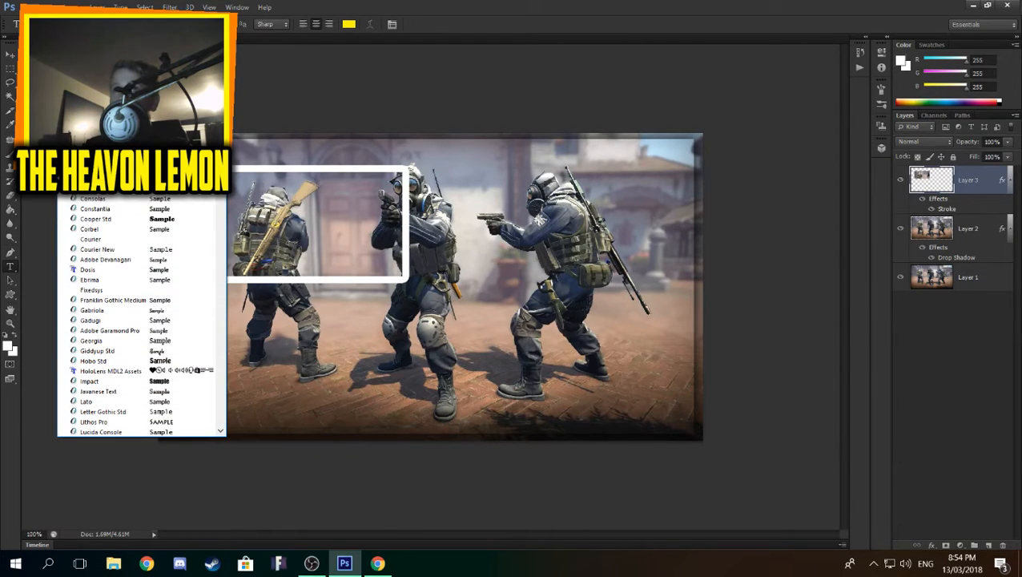
key(Escape)
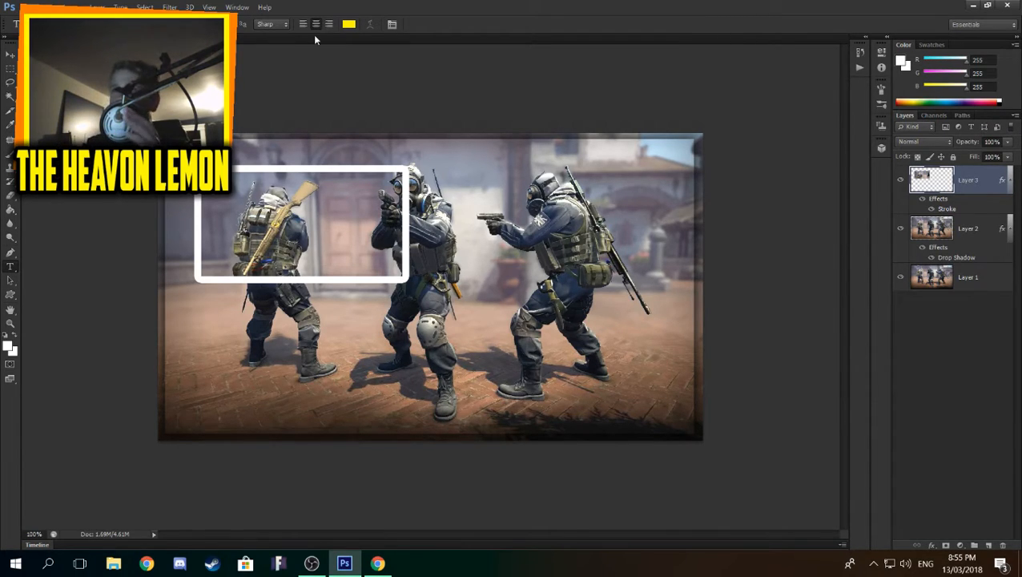
Step: Set the text colour to bright turquoise green, 00ff9c
click(349, 24)
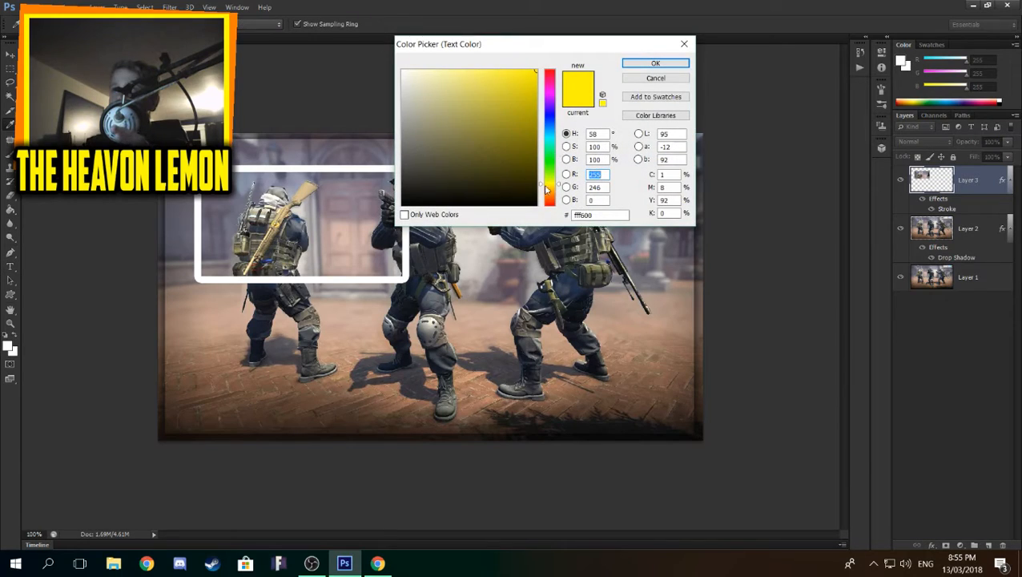
drag(545, 188, 557, 150)
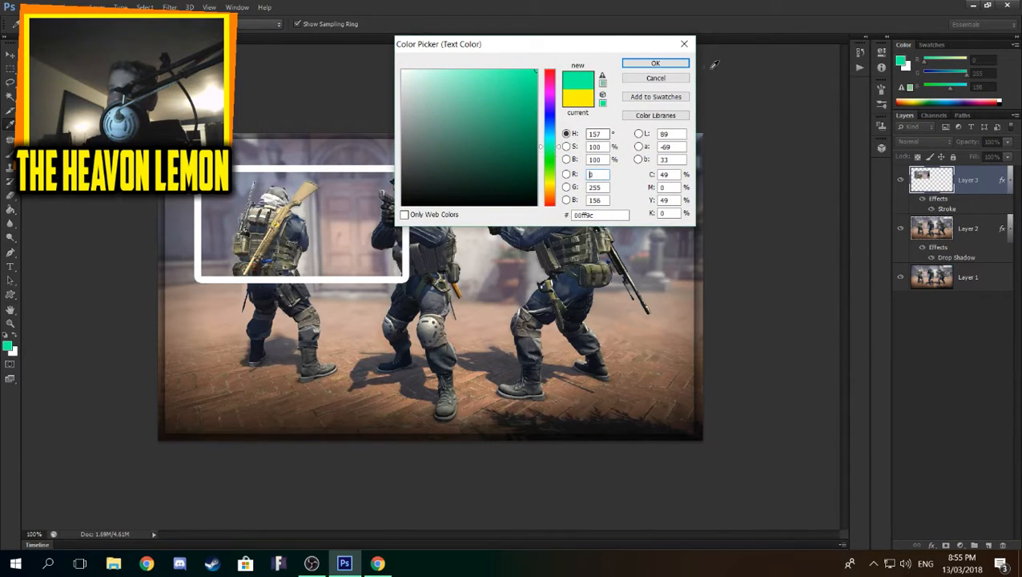
click(655, 62)
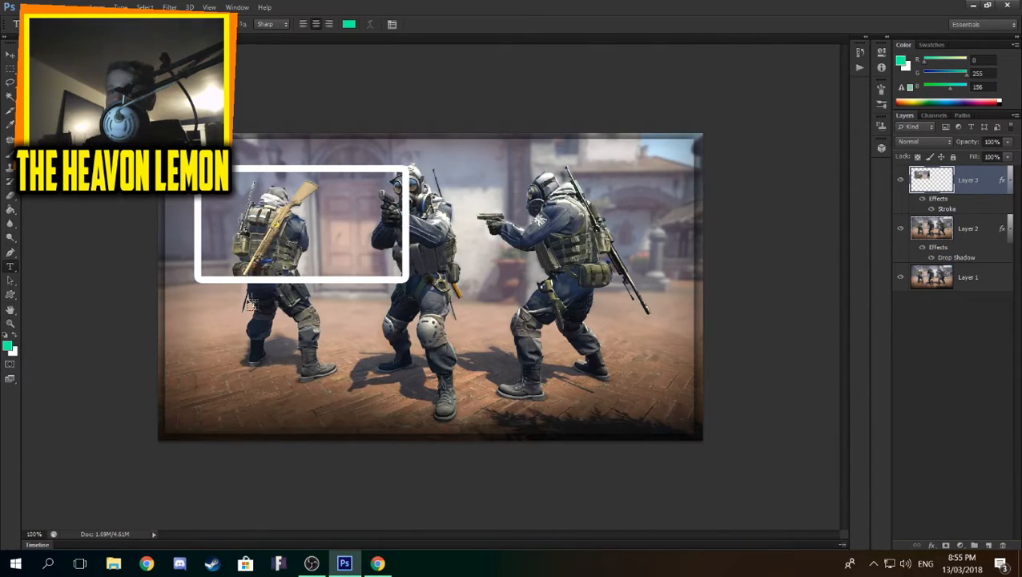
Step: Add the text "Previous Video" near the rifle-carrying soldier and move it directly beneath the white-outlined box
click(251, 311)
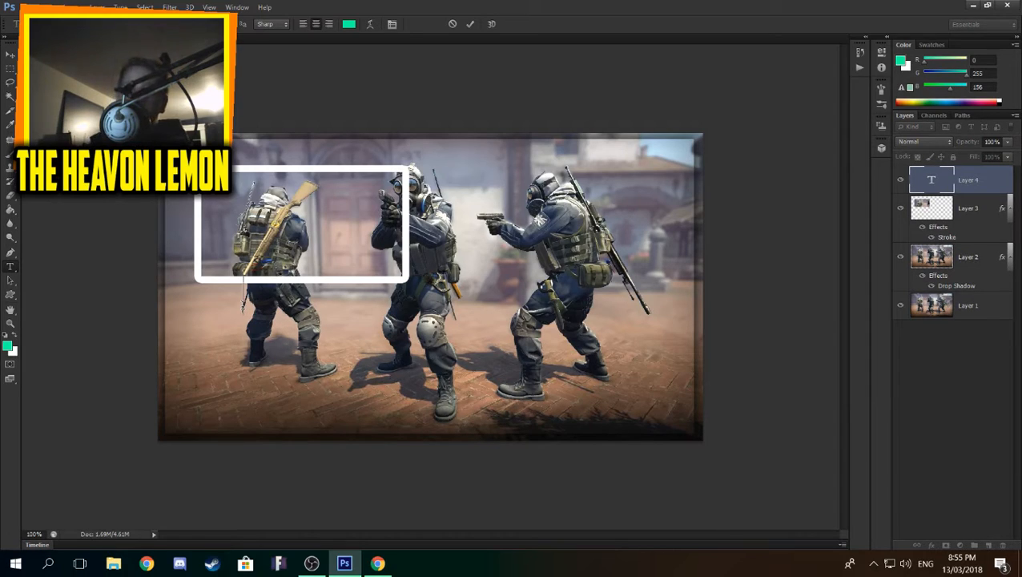
text(PRE)
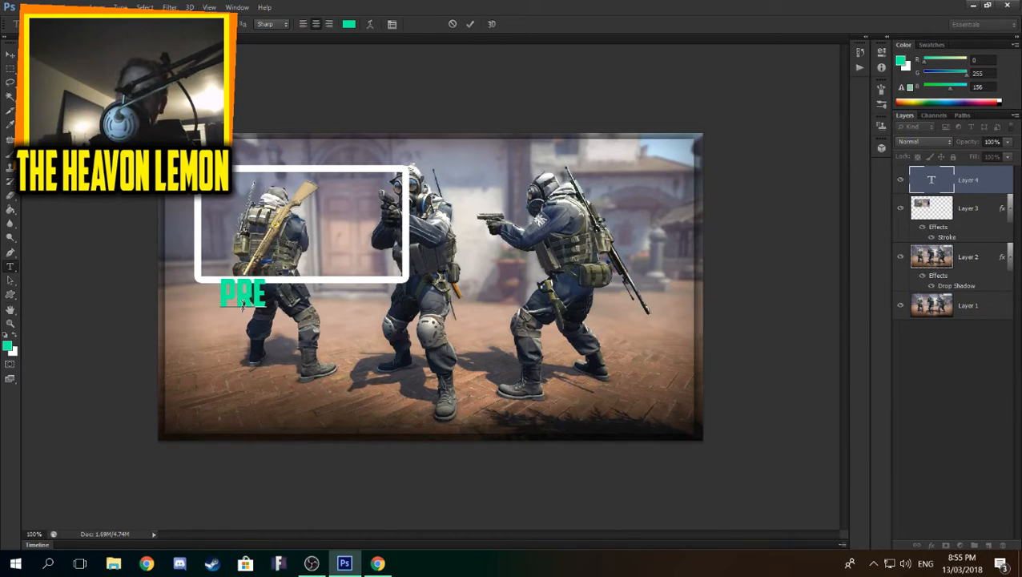
text(VIOUS)
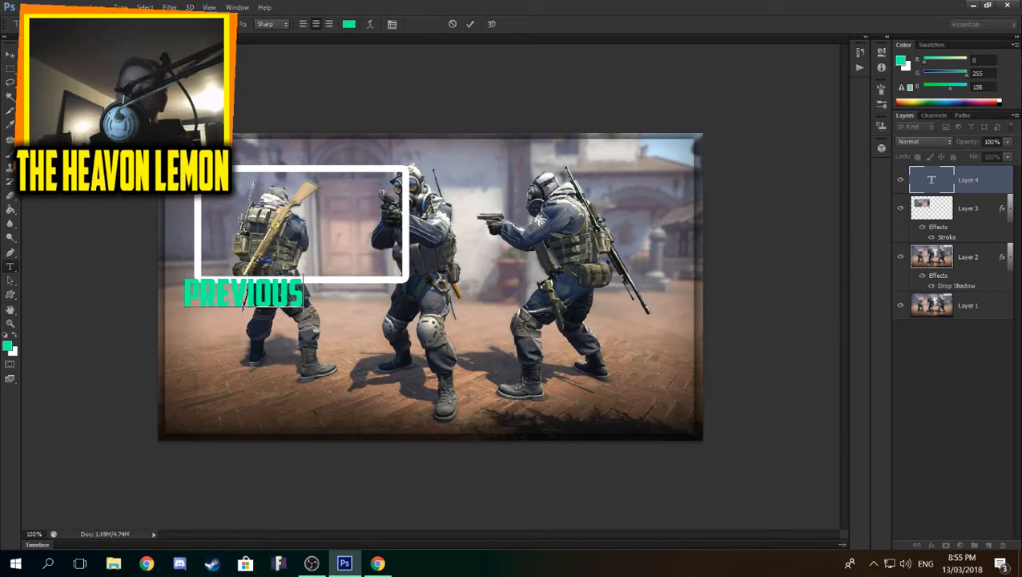
text( VIDEO)
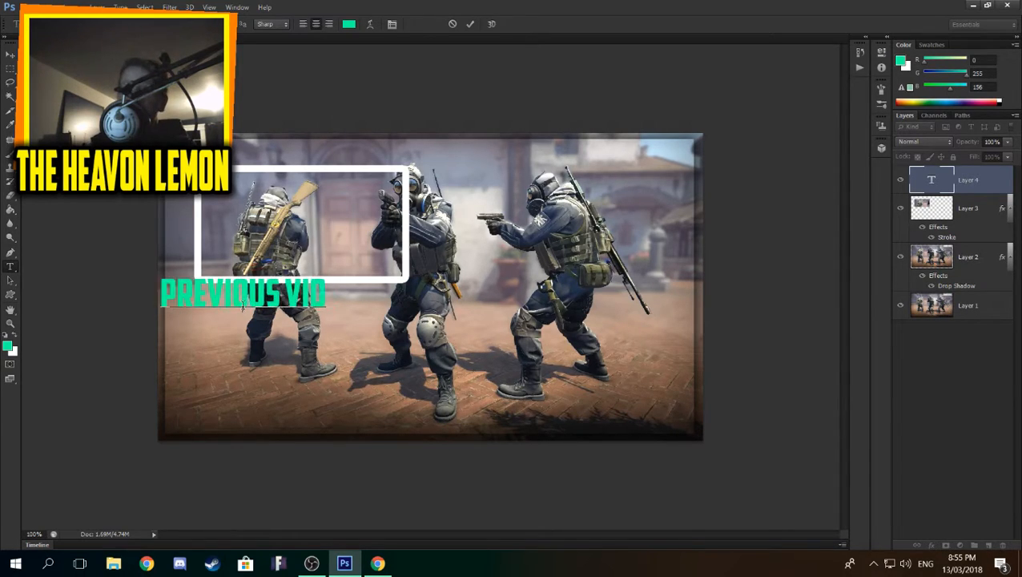
click(10, 55)
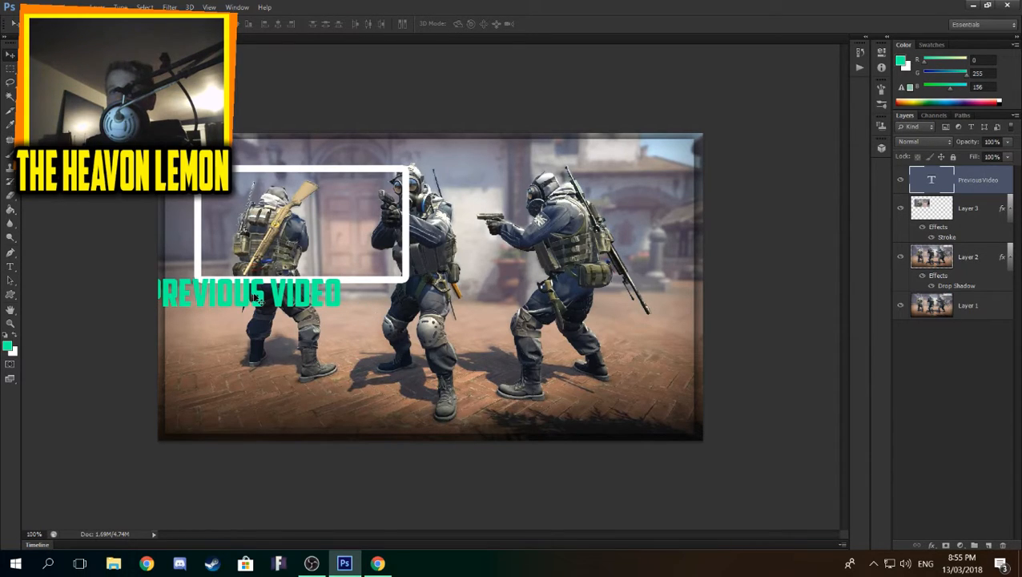
drag(254, 298, 314, 309)
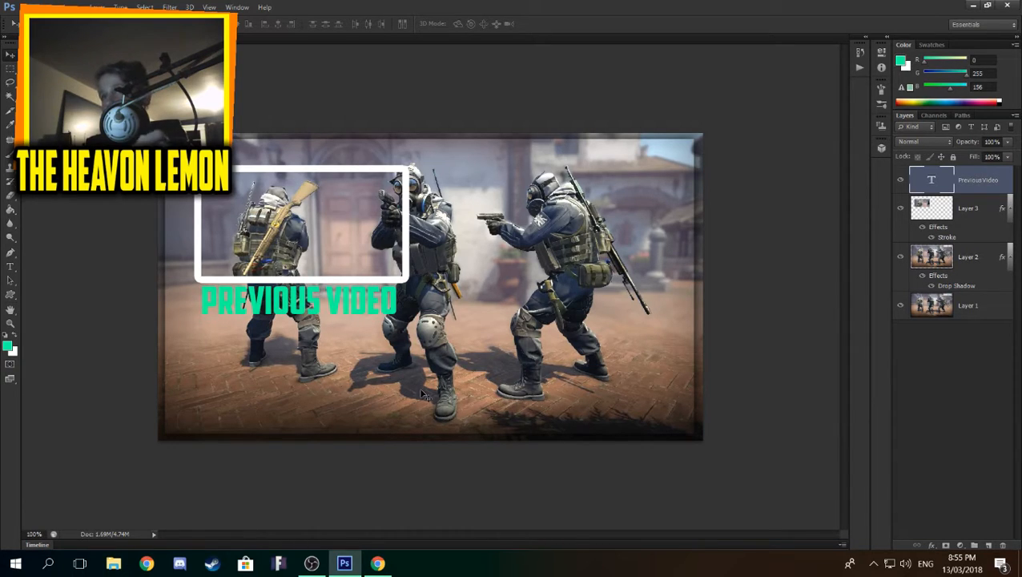
Step: Give the Previous Video text layer a 6 px black outside stroke at 100% opacity
double_click(998, 191)
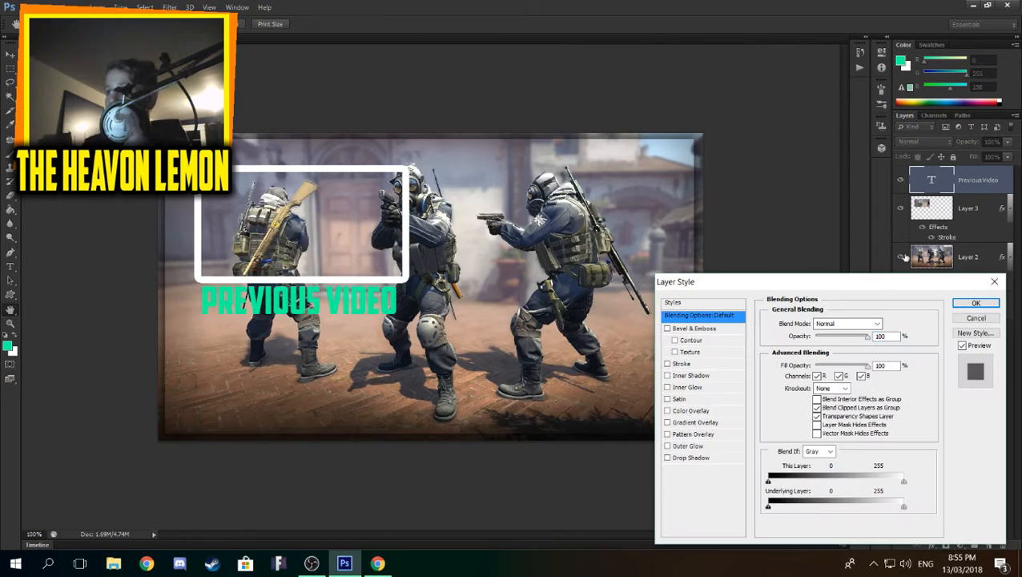
click(682, 363)
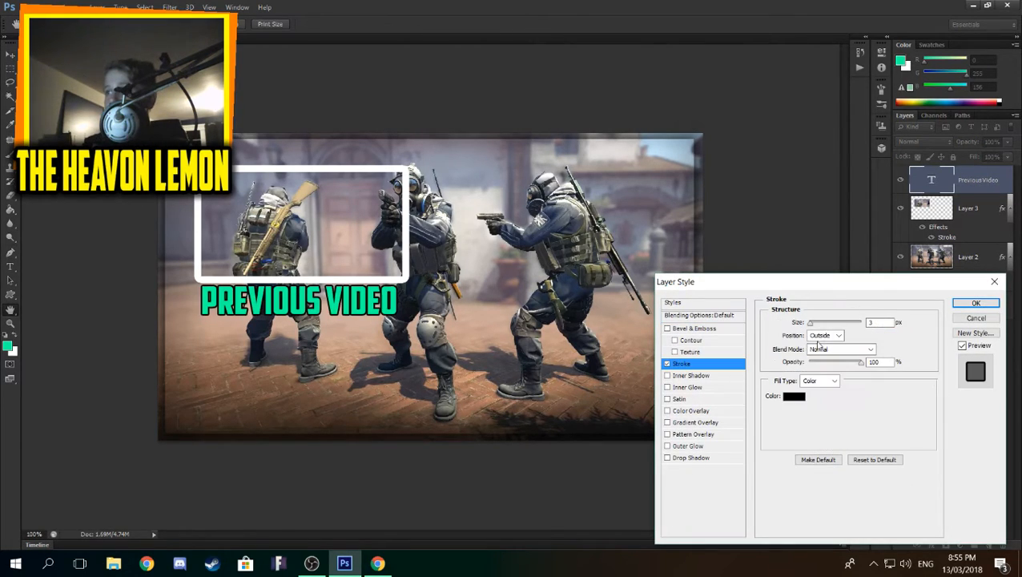
mouse_move(817, 322)
mouse_down()
mouse_move(857, 322)
mouse_move(812, 322)
mouse_up()
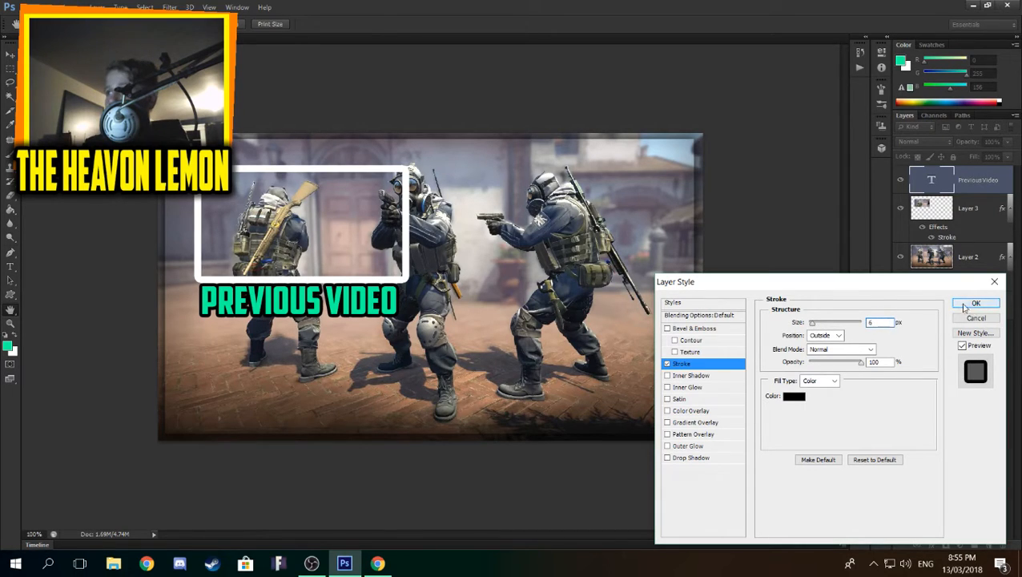
click(976, 303)
Step: Scale the Previous Video text down slightly so it is narrower than the white-outlined box and sits beneath it
key(ctrl+t)
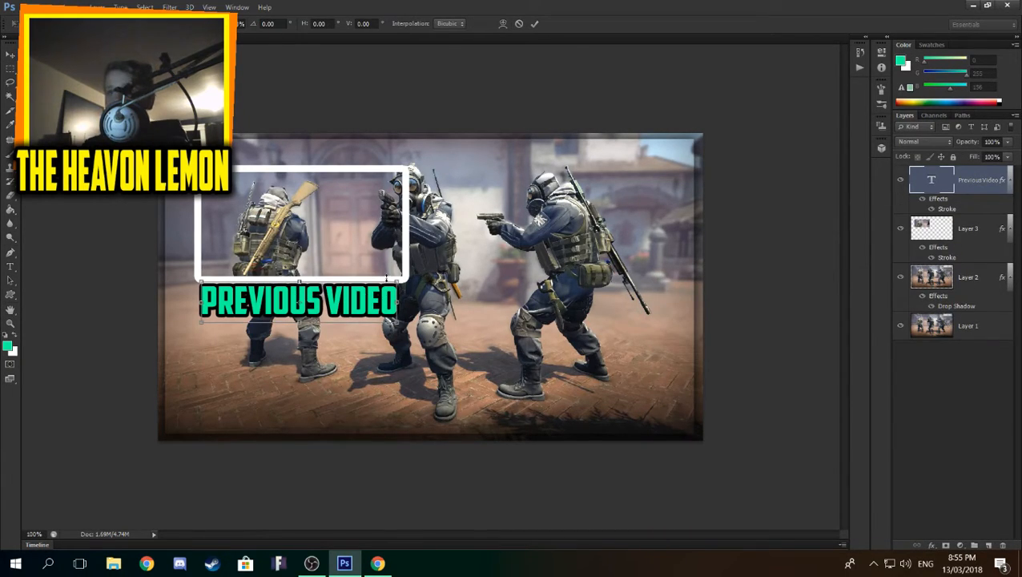
drag(398, 279, 344, 282)
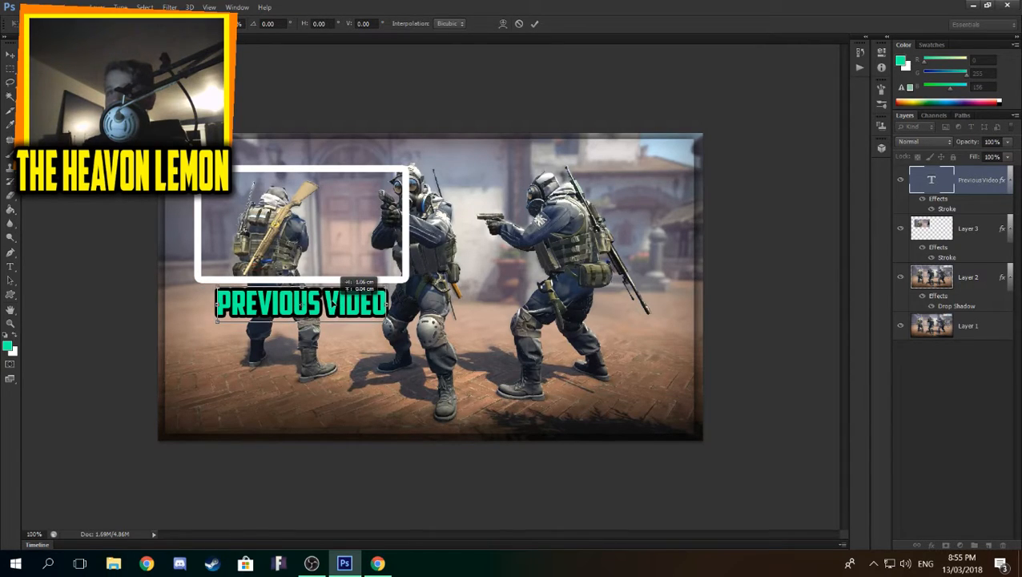
mouse_move(389, 290)
mouse_down()
mouse_move(353, 260)
mouse_move(364, 252)
mouse_move(378, 278)
mouse_up()
key(ctrl+z)
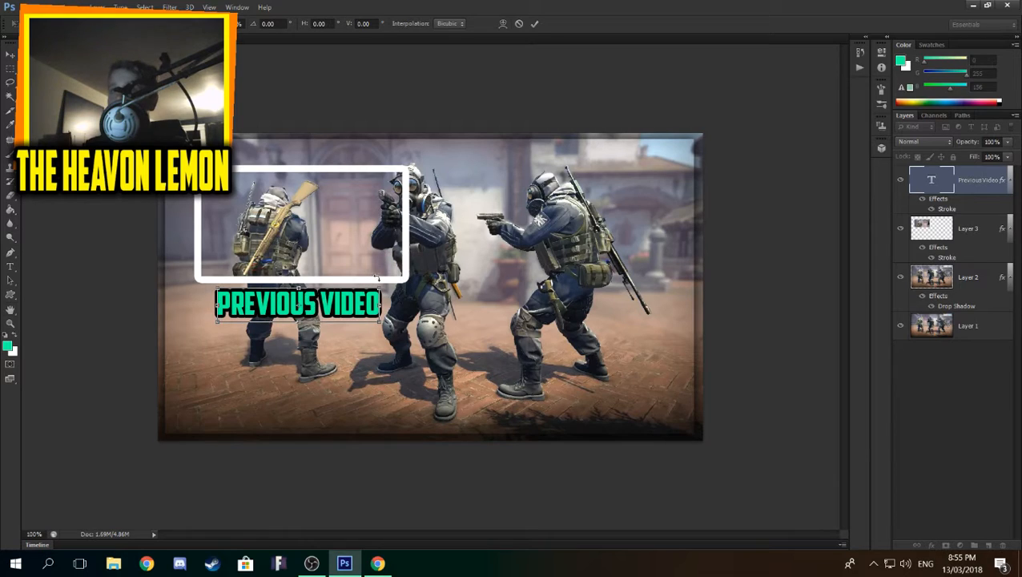
key(Return)
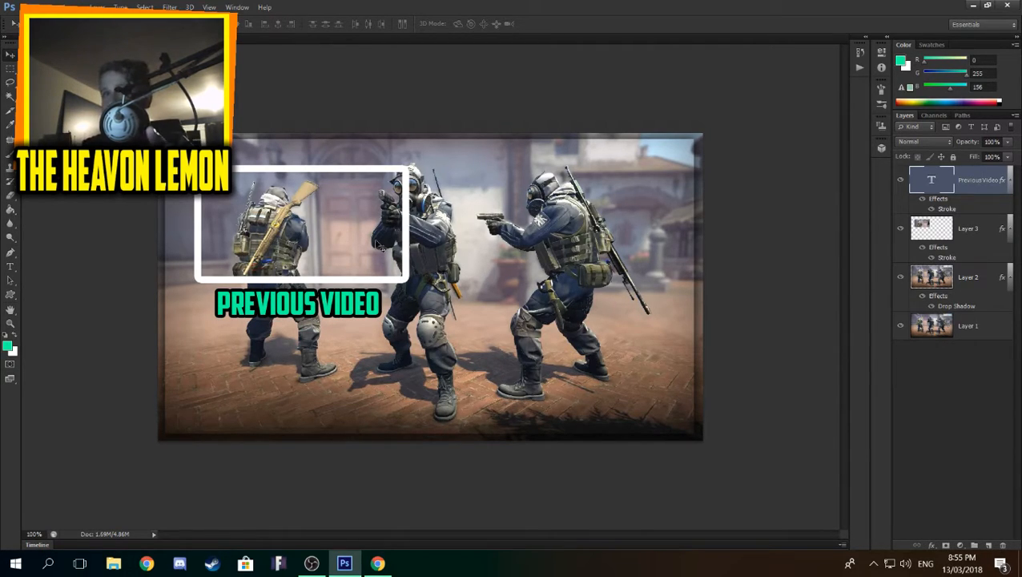
Step: Try a drop shadow on Layer 3 with 54° angle, 0 px distance, 60% spread and 21 px size, and disable it
double_click(982, 227)
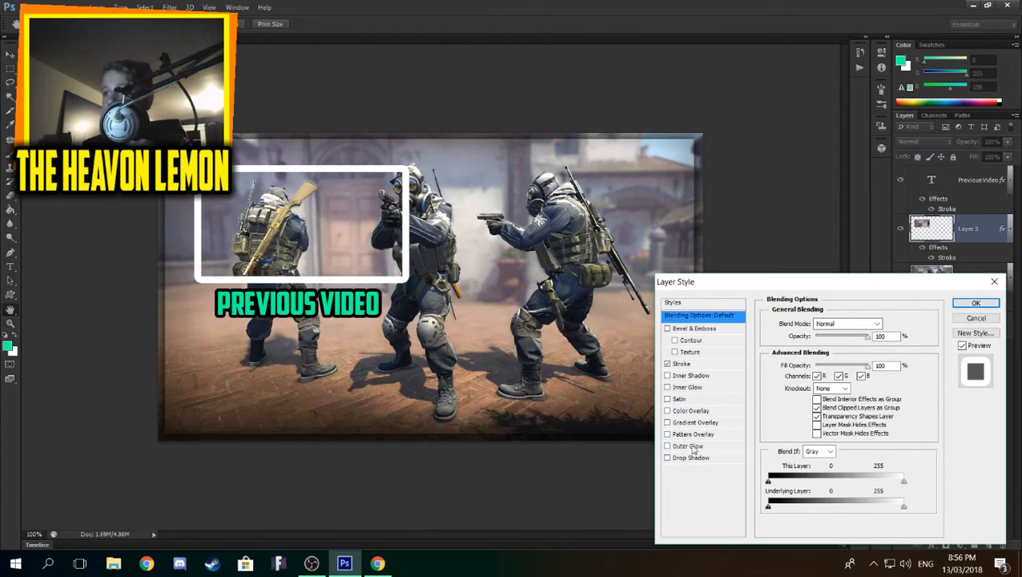
click(692, 457)
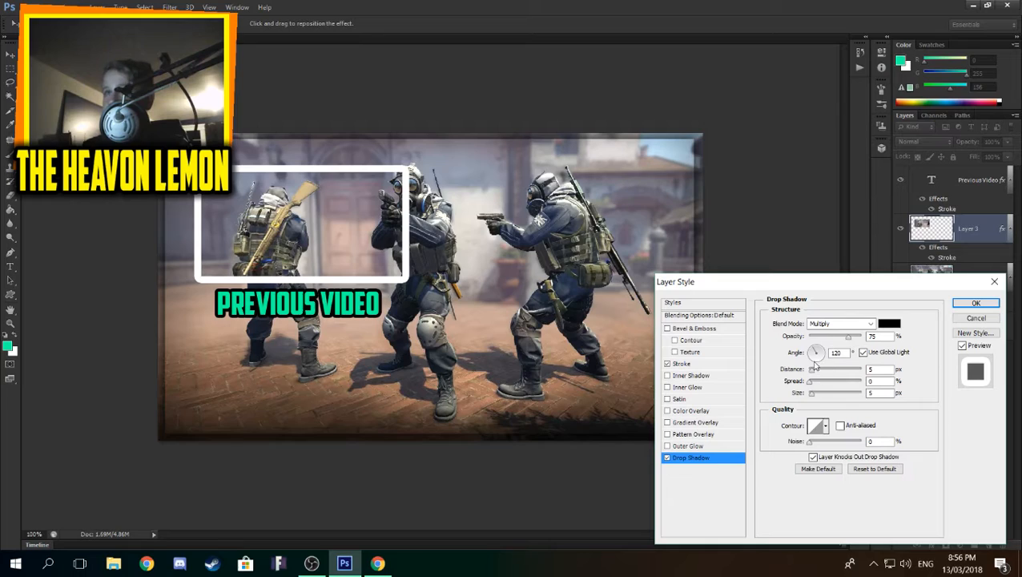
mouse_move(815, 373)
mouse_down()
mouse_move(824, 373)
mouse_move(816, 372)
mouse_up()
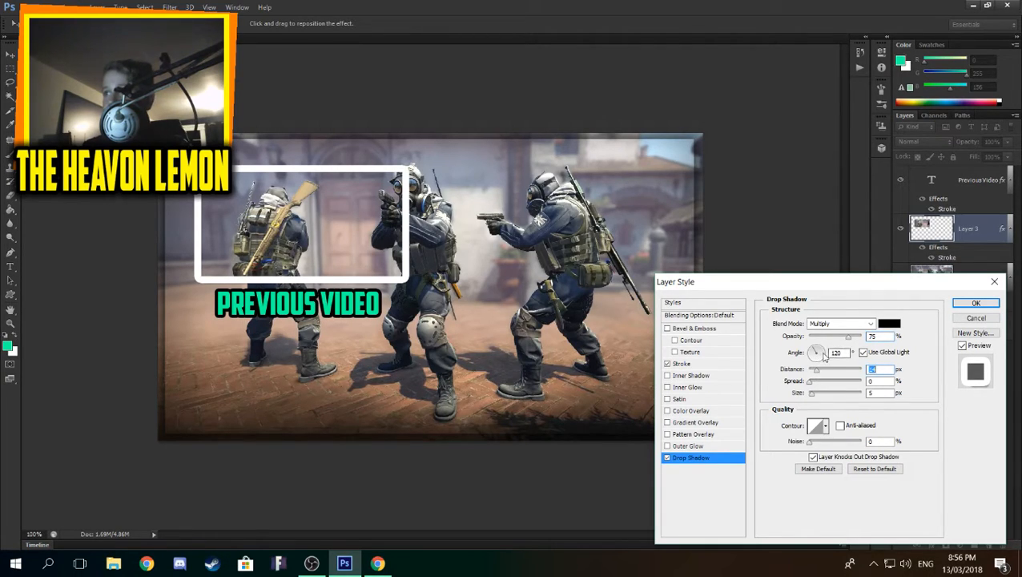
click(822, 352)
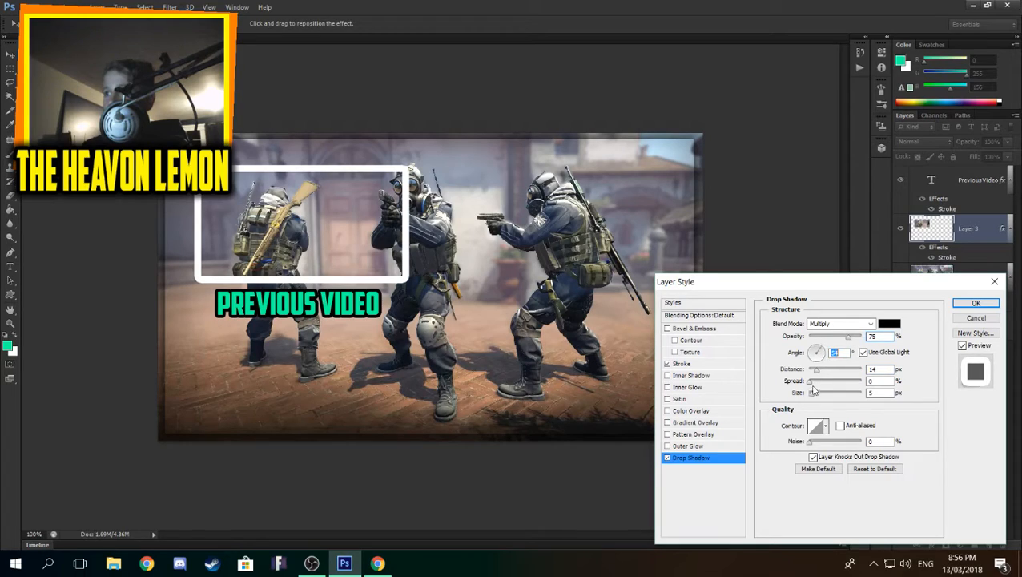
click(814, 383)
drag(814, 394, 840, 383)
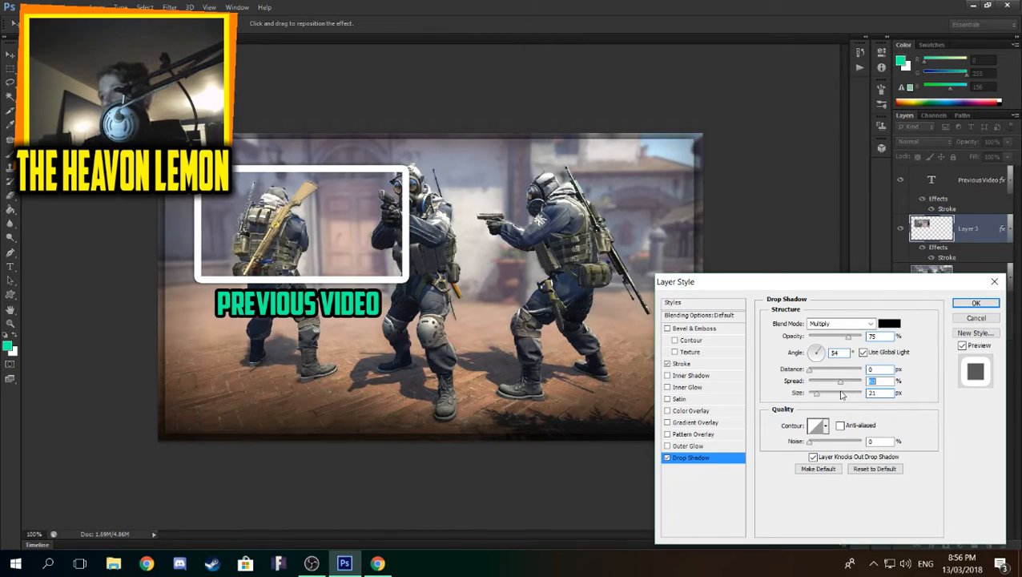
click(667, 457)
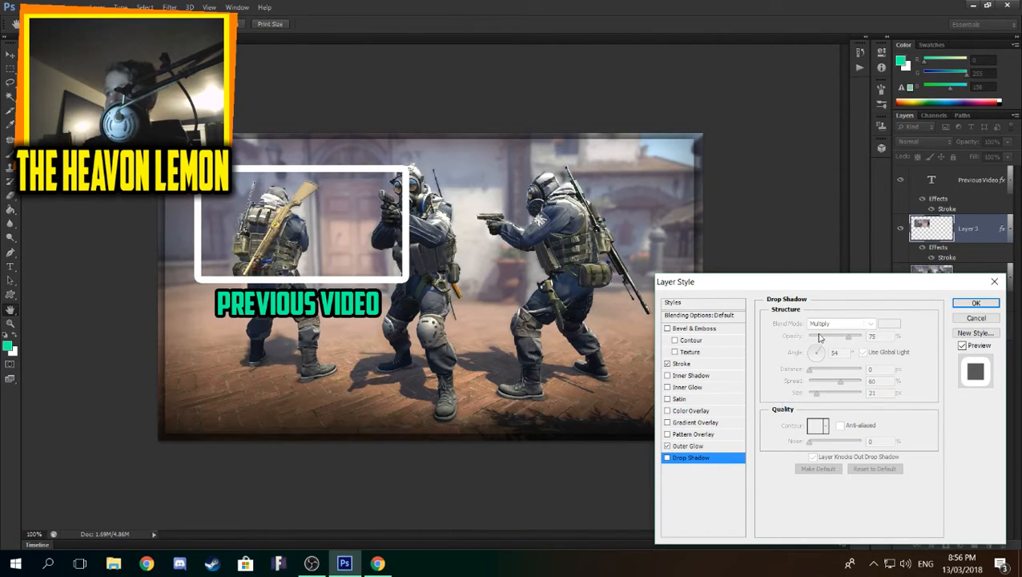
Step: Try a large outer glow with 53% spread on Layer 3, disable it and close the layer style settings
click(691, 446)
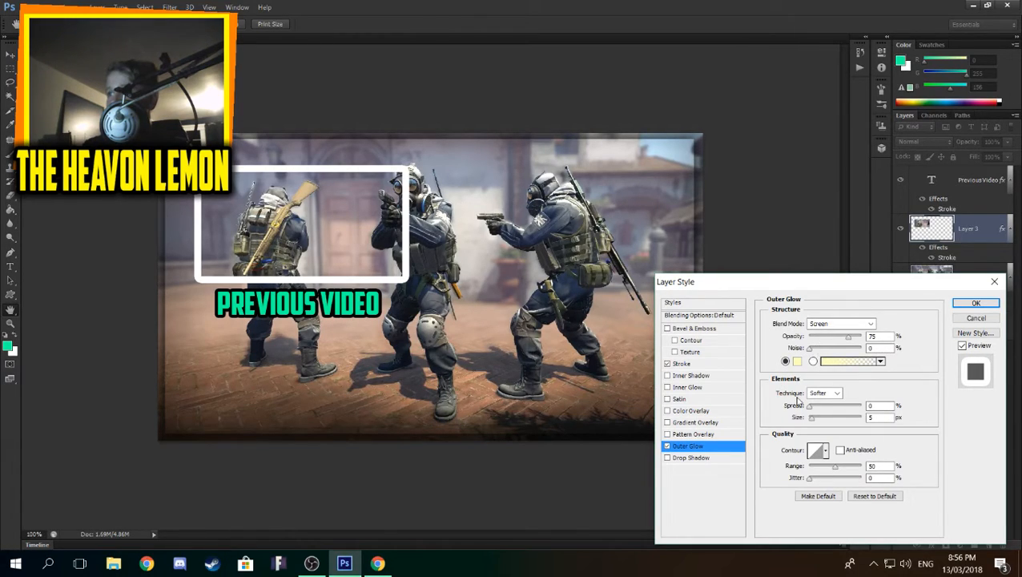
drag(809, 406, 832, 419)
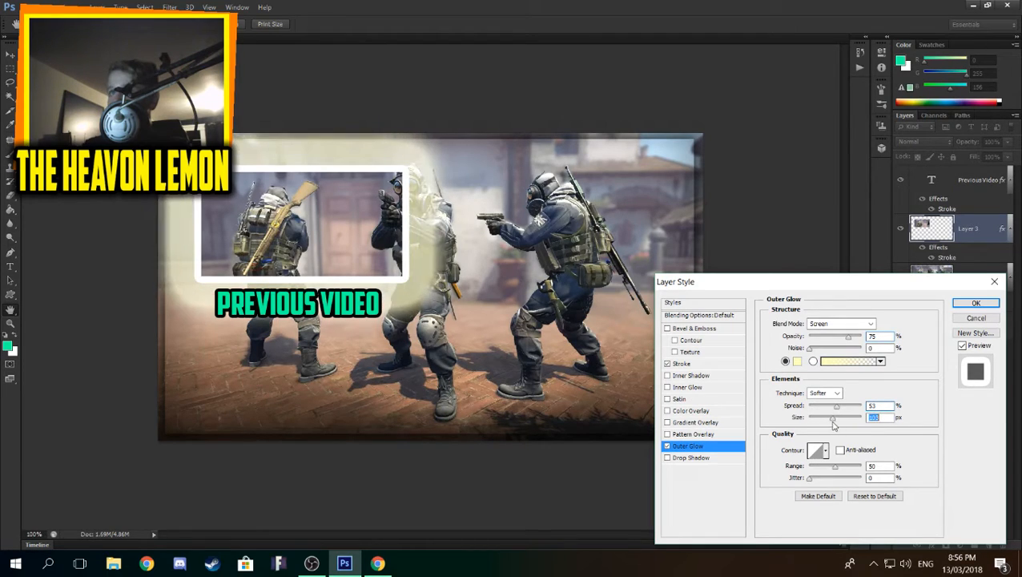
click(667, 446)
click(978, 303)
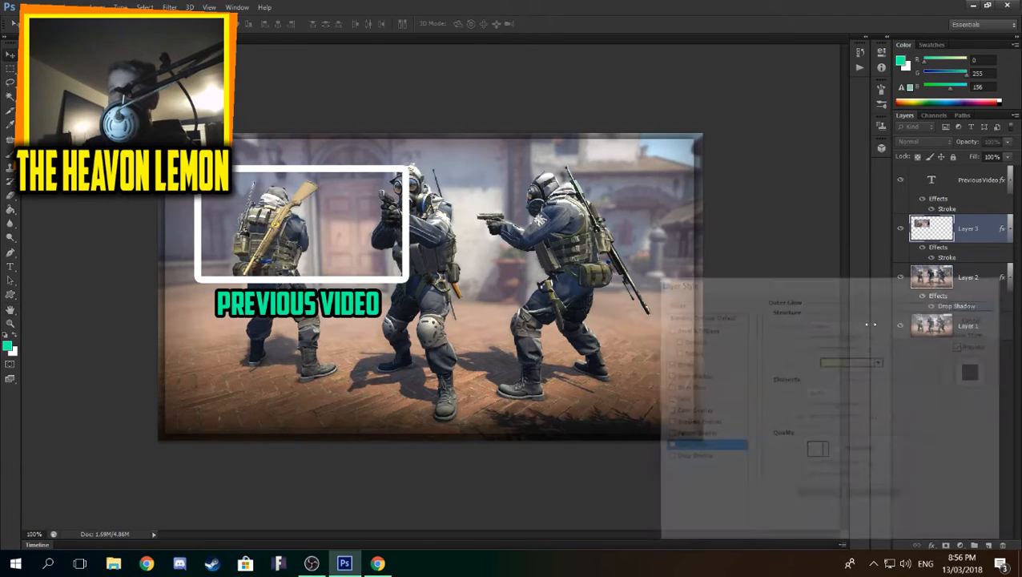
Step: Select a circle around the pistol-aiming soldier's upper body and copy that area of Layer 2 onto a new layer
click(10, 68)
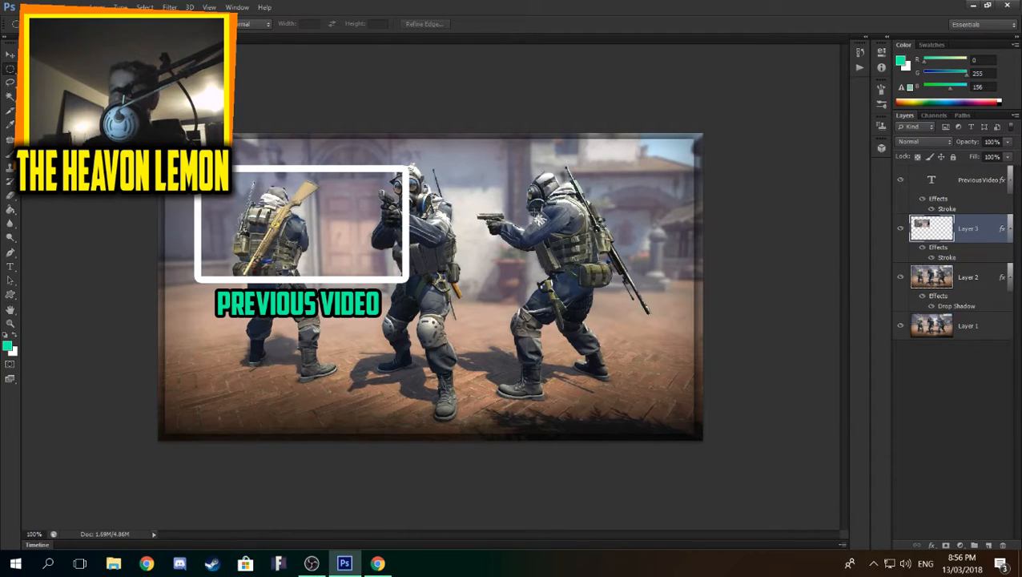
drag(521, 202, 626, 313)
drag(593, 271, 565, 223)
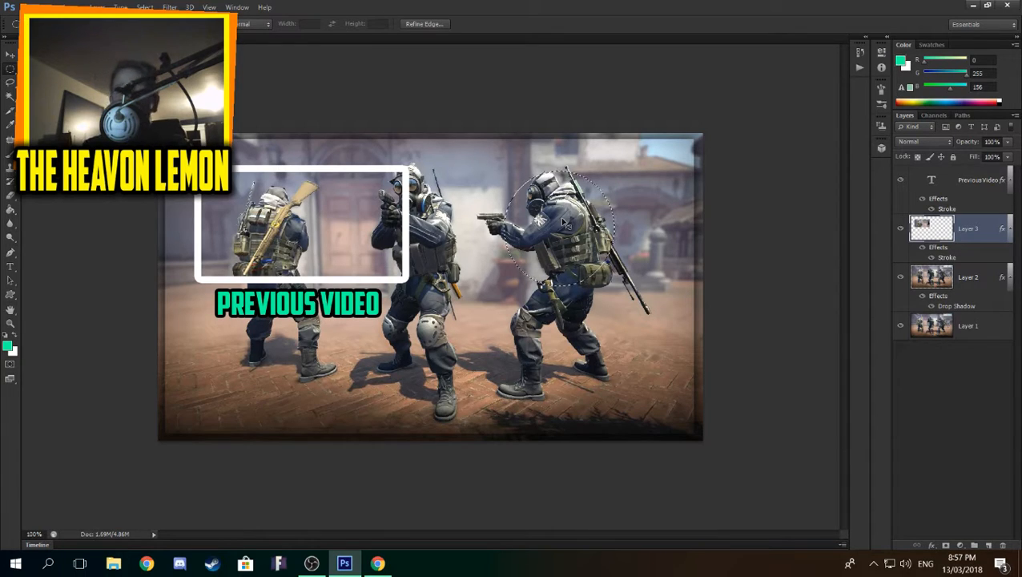
key(ctrl+c)
click(512, 213)
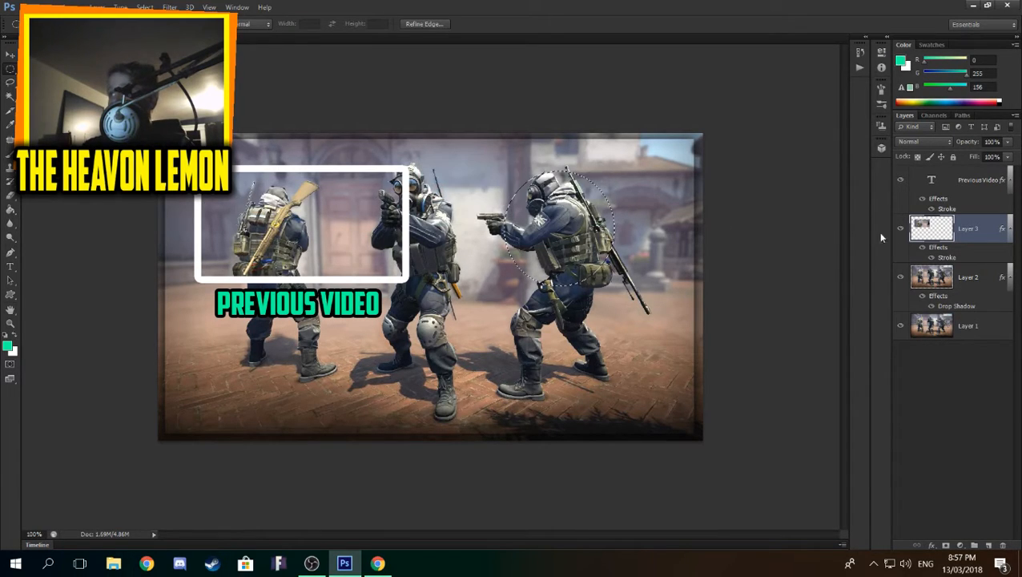
click(981, 277)
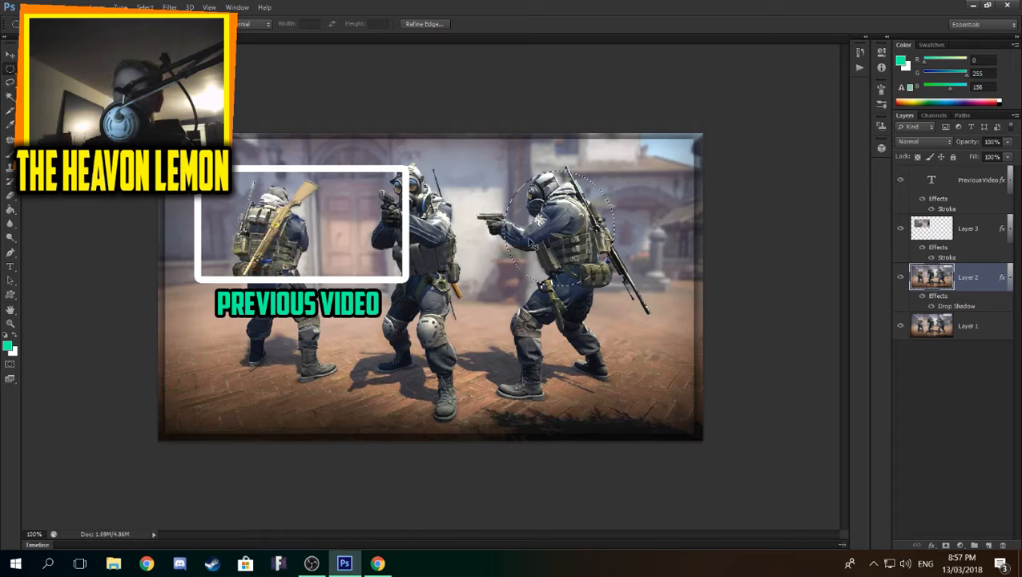
key(ctrl+j)
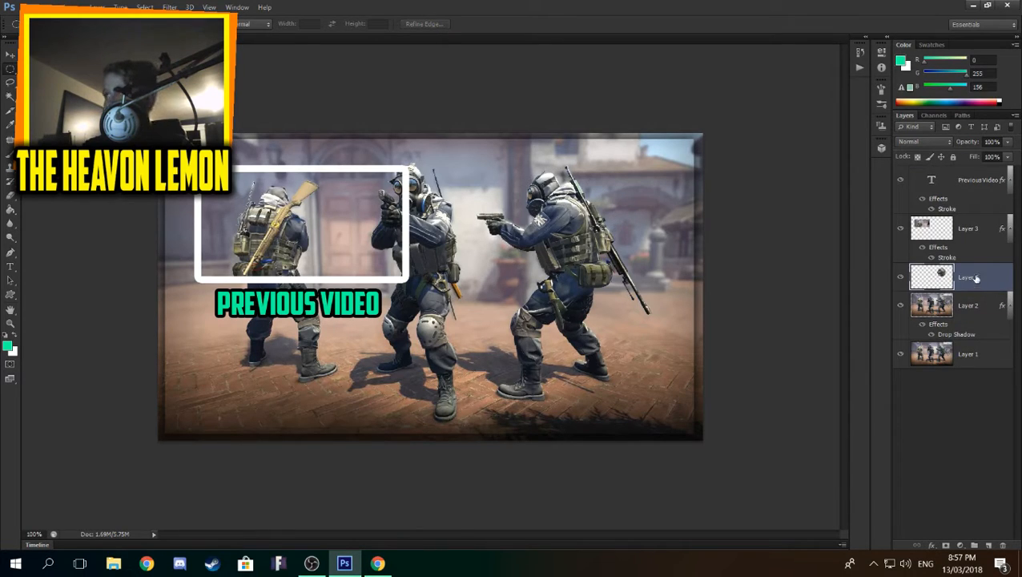
Step: Copy the white stroke layer style from Layer 3 and paste it onto the circular cutout on Layer 4
right_click(959, 232)
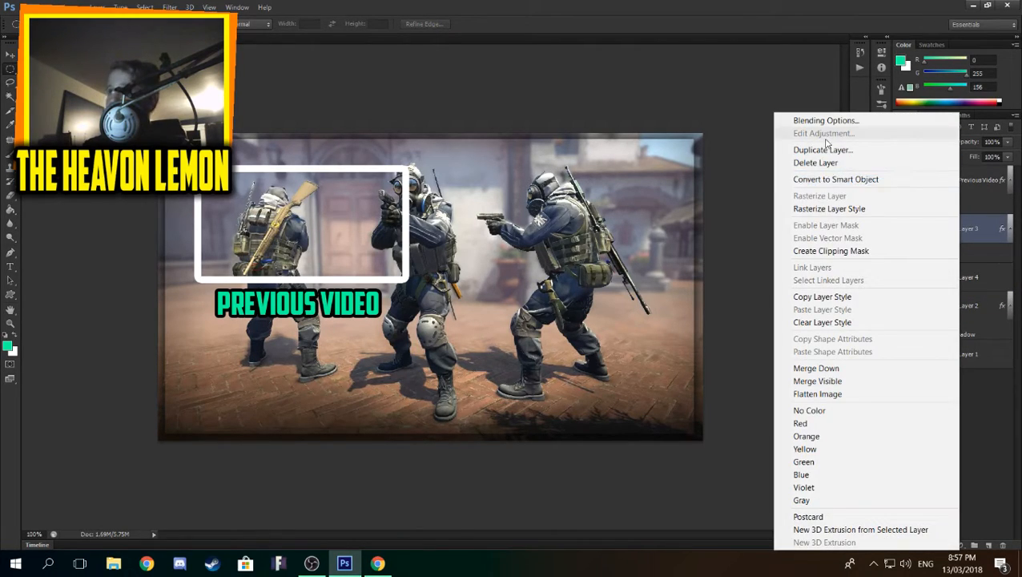
click(703, 304)
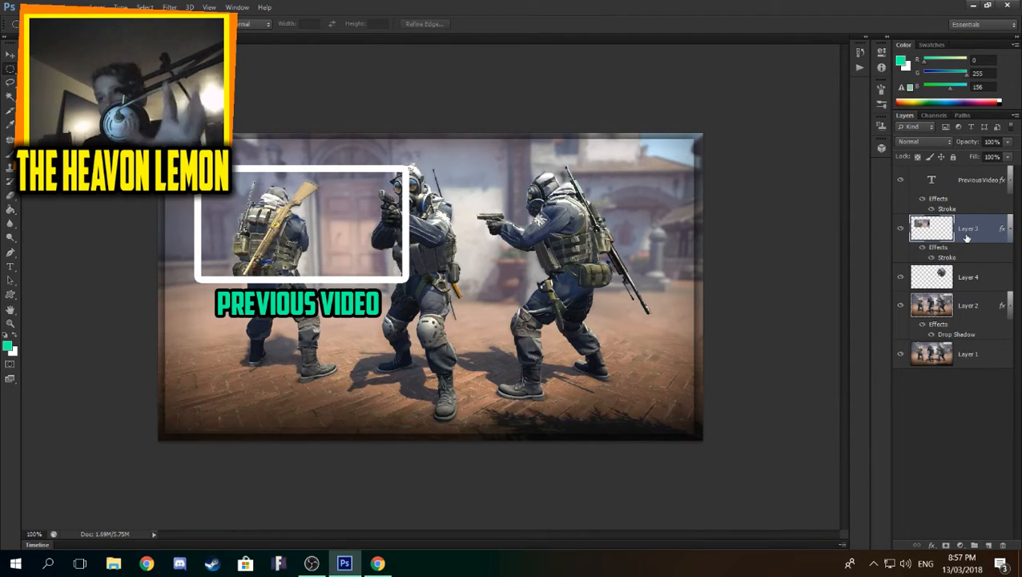
right_click(966, 237)
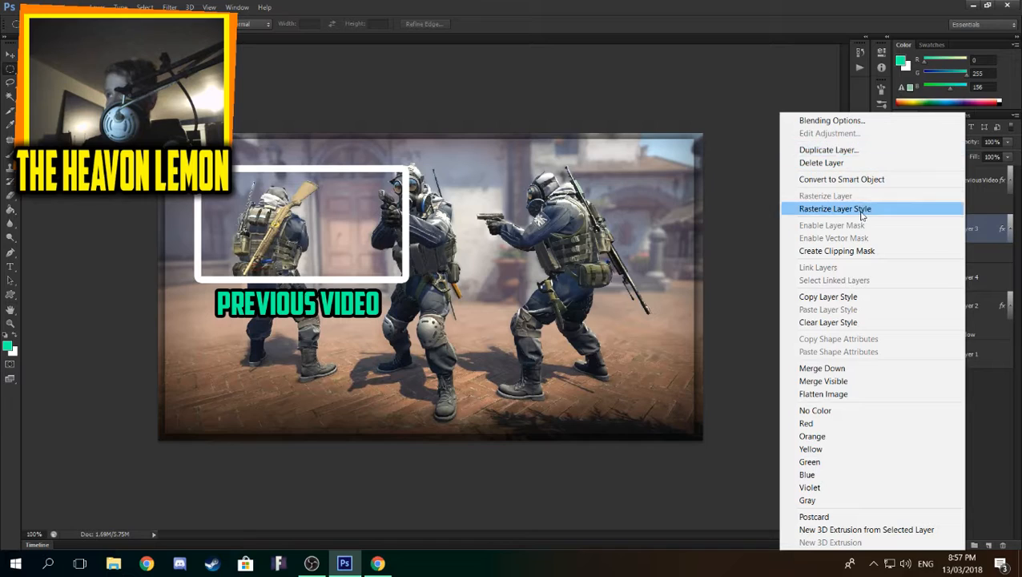
click(866, 296)
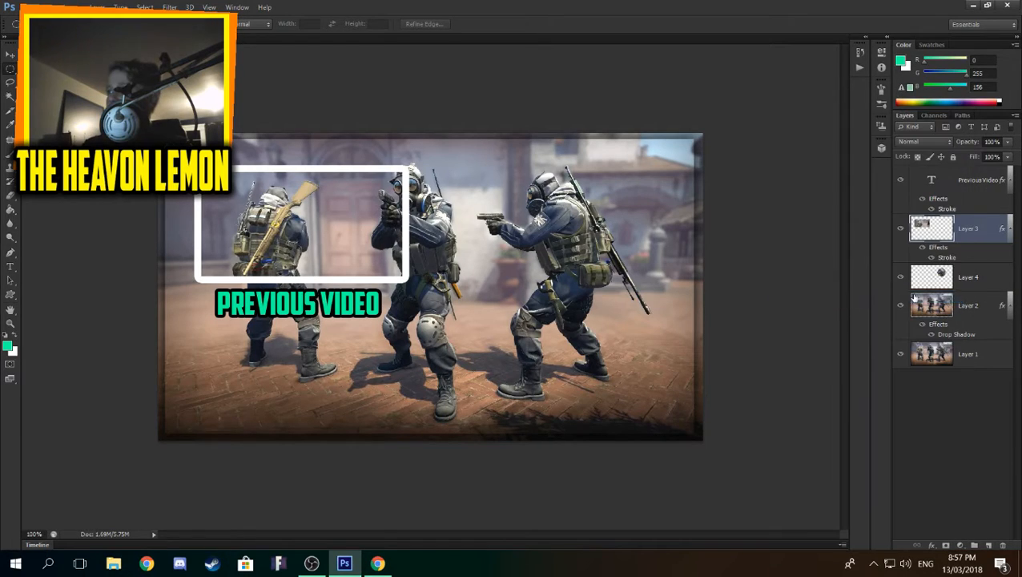
right_click(961, 283)
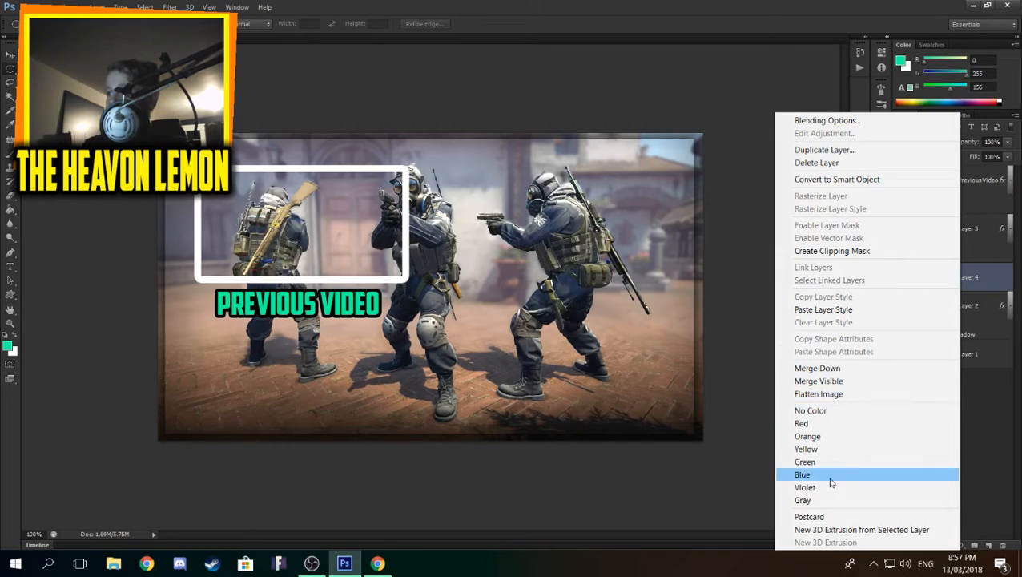
click(833, 309)
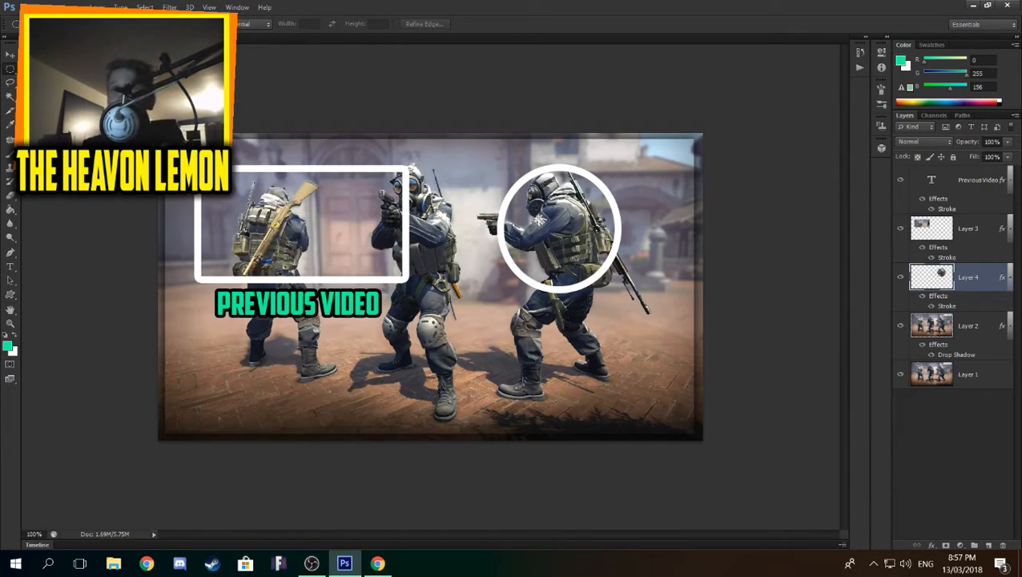
Step: Duplicate Layer 2, keeping the default copy name
click(10, 54)
click(10, 69)
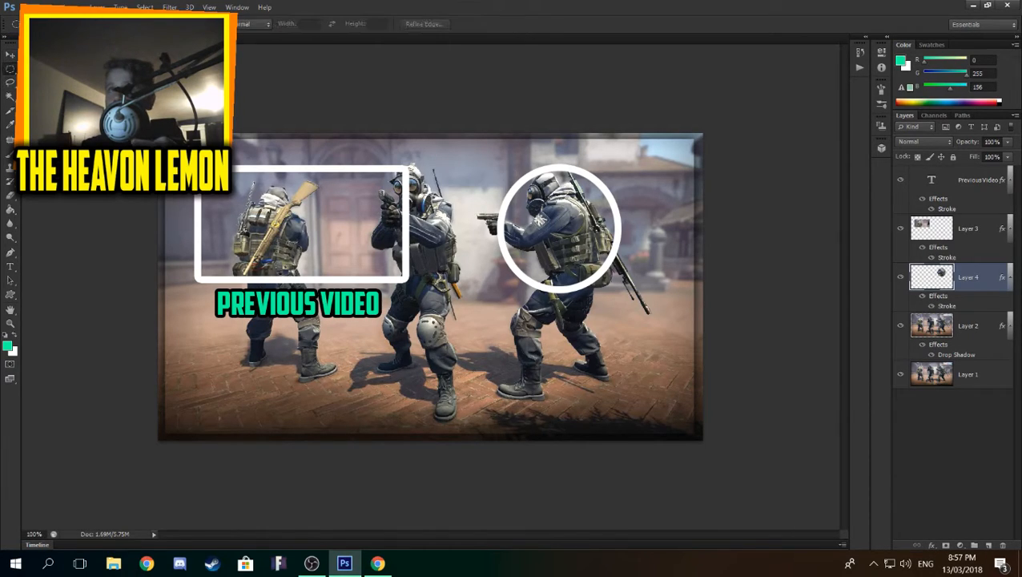
click(984, 329)
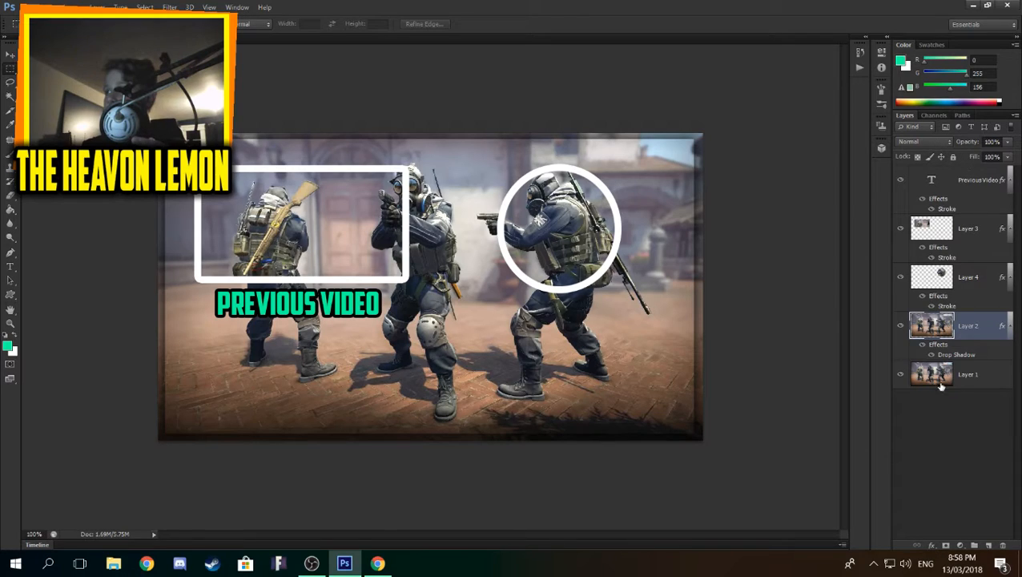
right_click(939, 437)
right_click(946, 322)
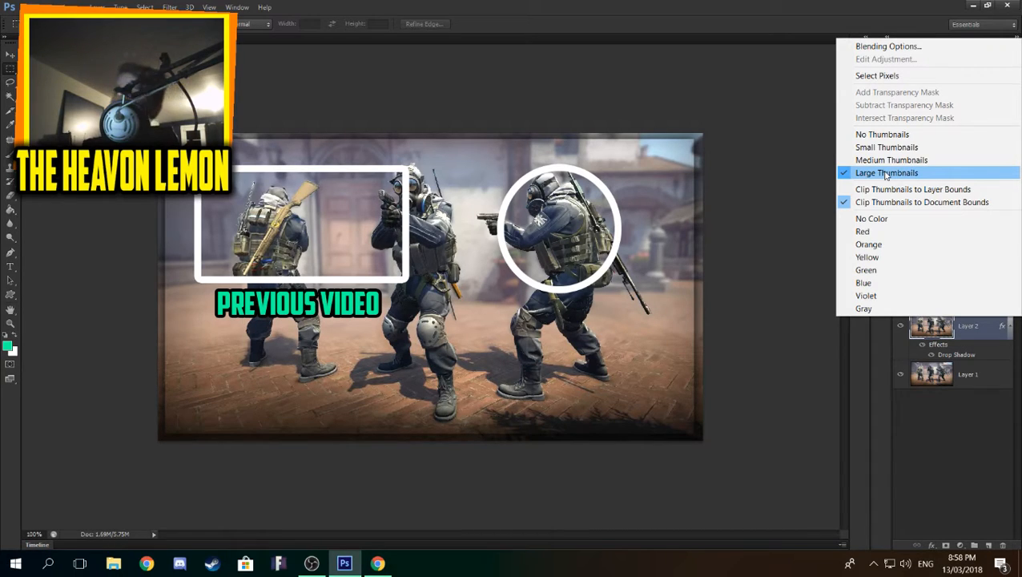
click(975, 325)
right_click(975, 325)
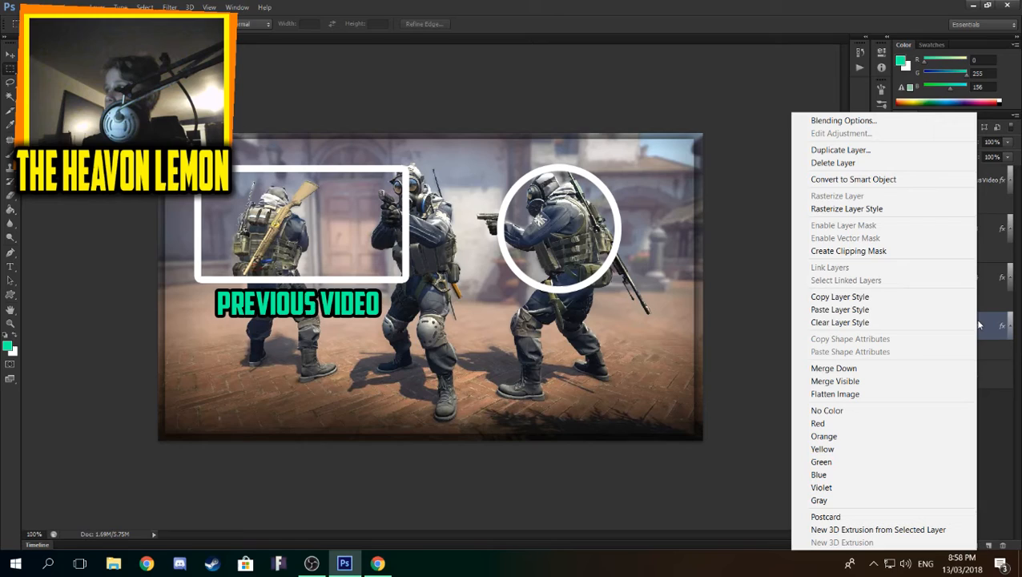
click(825, 150)
click(454, 121)
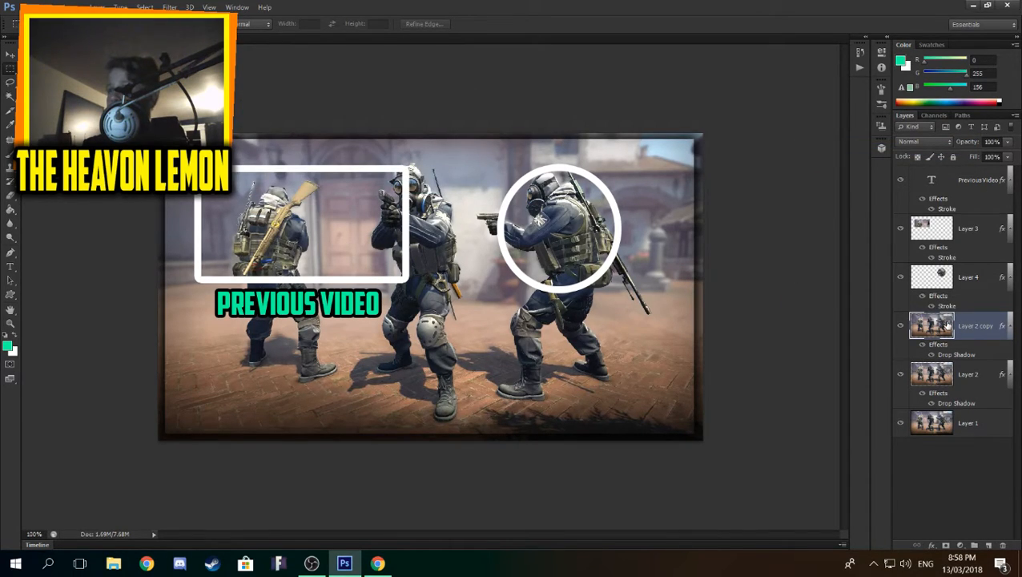
Step: Clear the whole image from Layer 2 copy and select a rectangle about 19.5 by 4.8 cm across the soldiers' lower legs
key(ctrl+a)
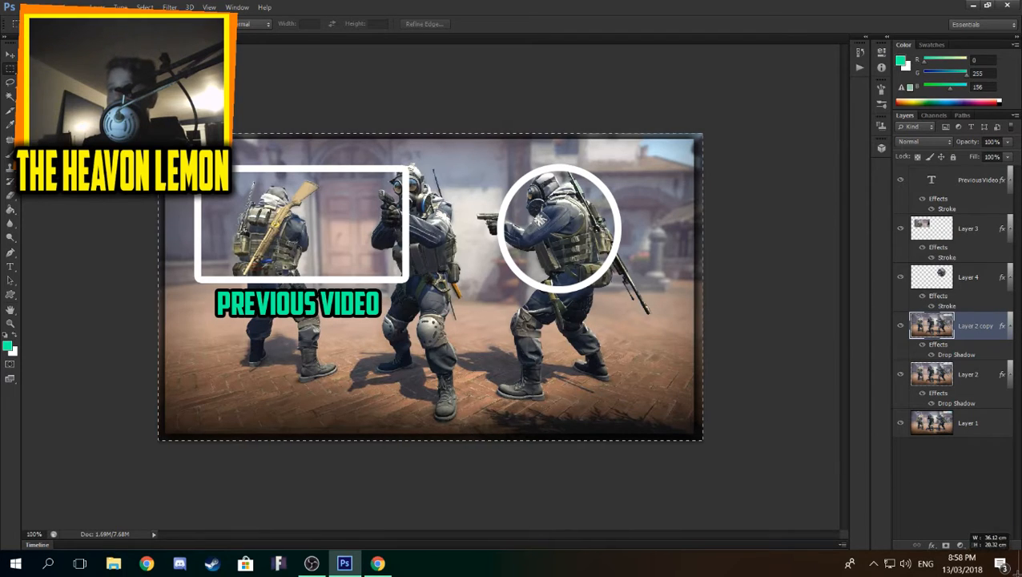
key(Delete)
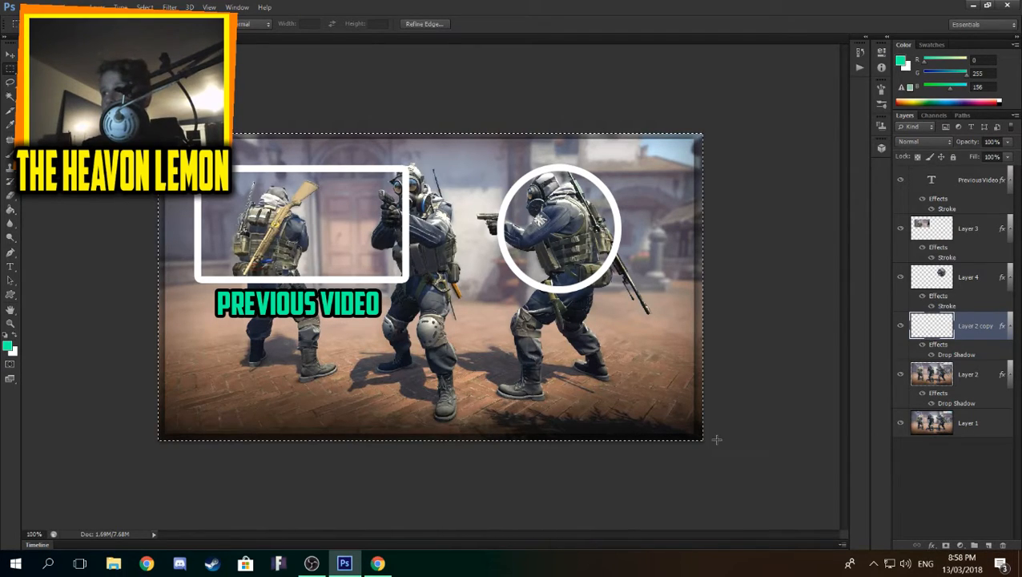
click(752, 342)
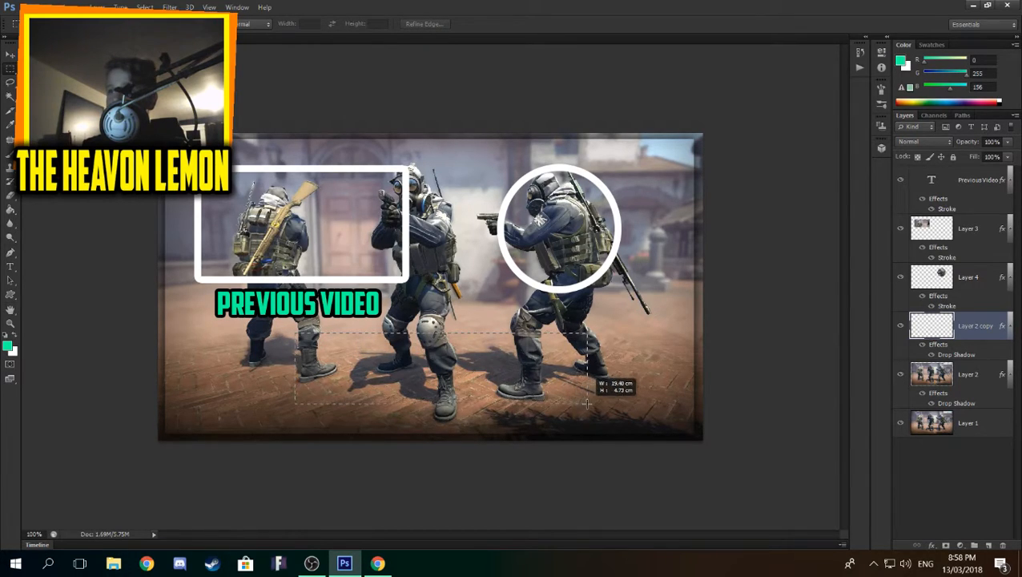
drag(587, 403, 591, 404)
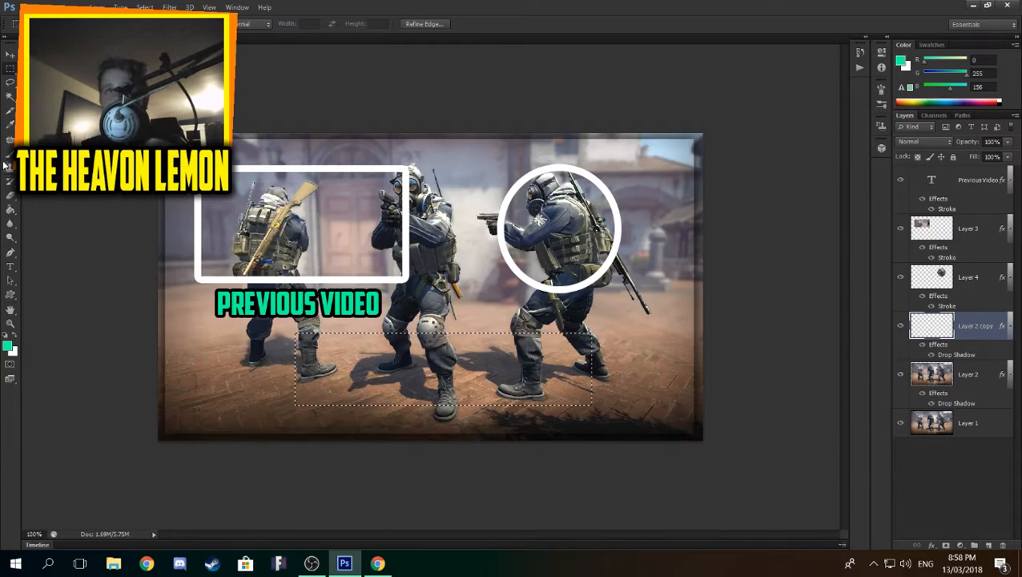
Step: Try filling the rectangular selection with the Paint Bucket, using white (ffffff) as the background colour
click(11, 211)
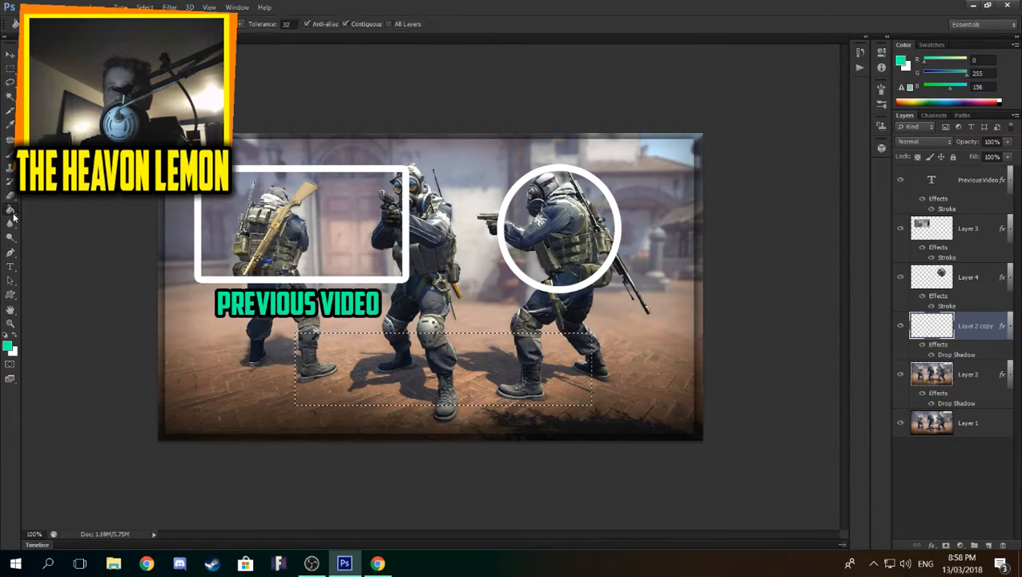
click(908, 67)
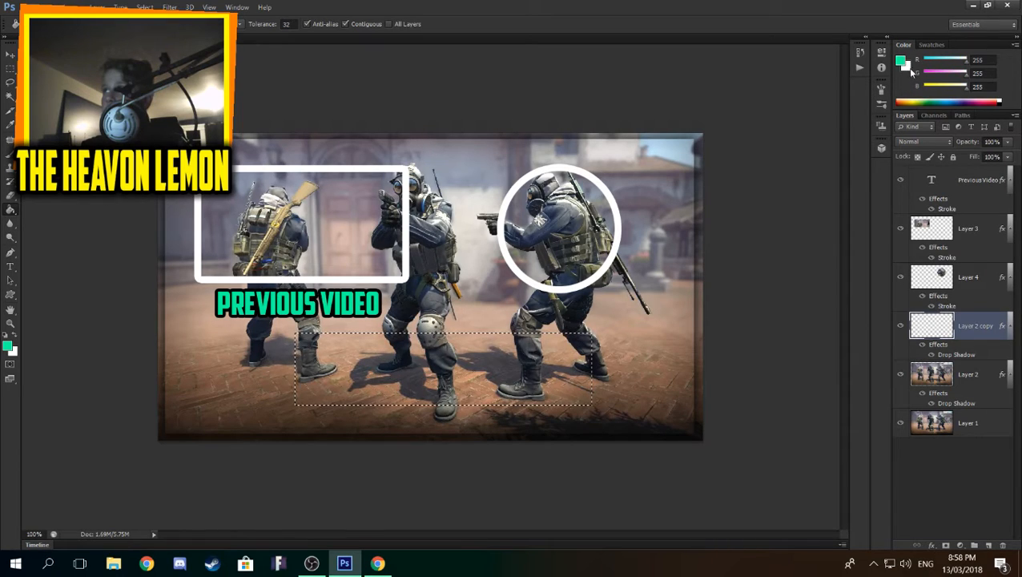
click(908, 68)
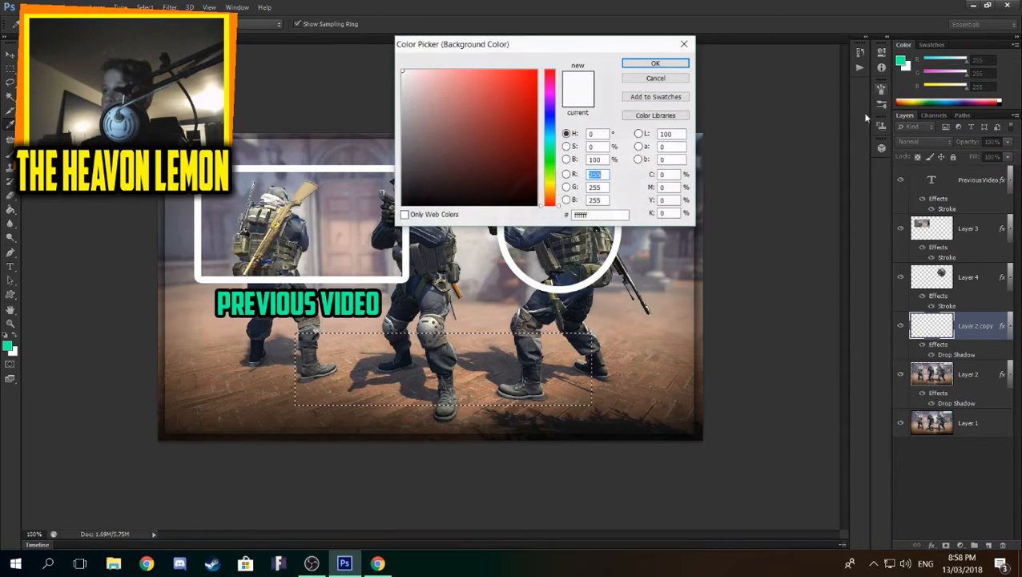
click(671, 63)
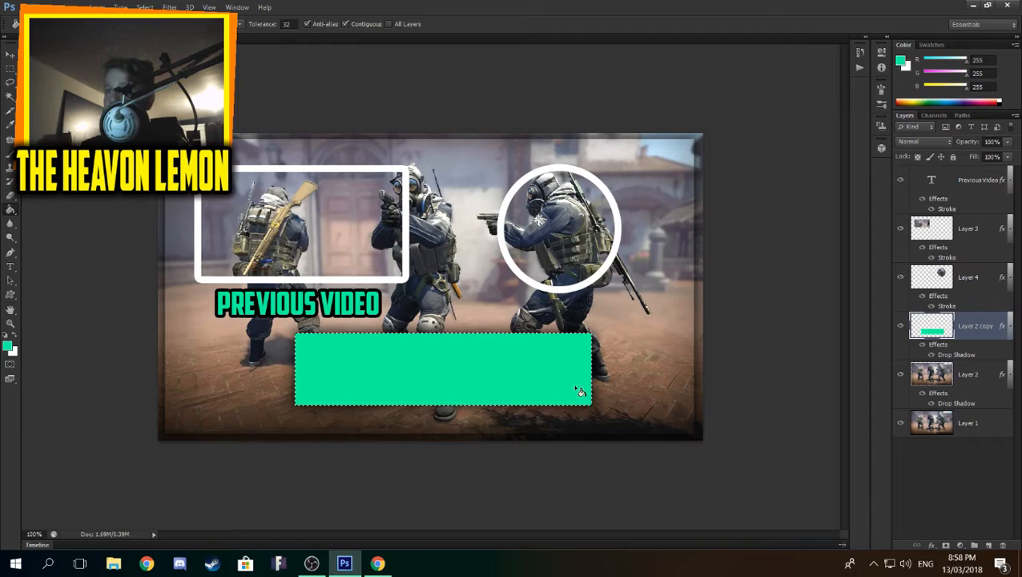
click(906, 66)
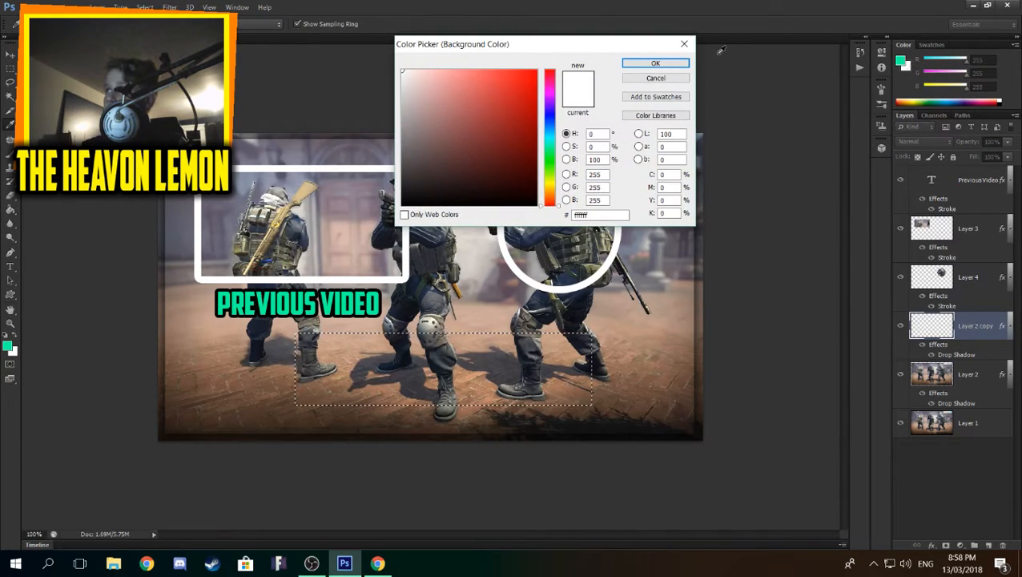
click(668, 67)
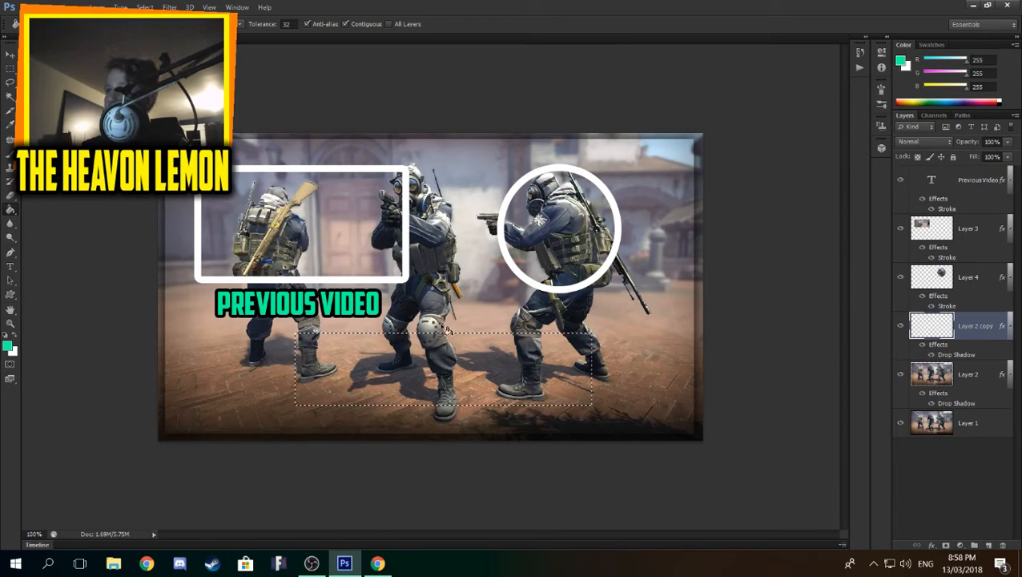
key(Delete)
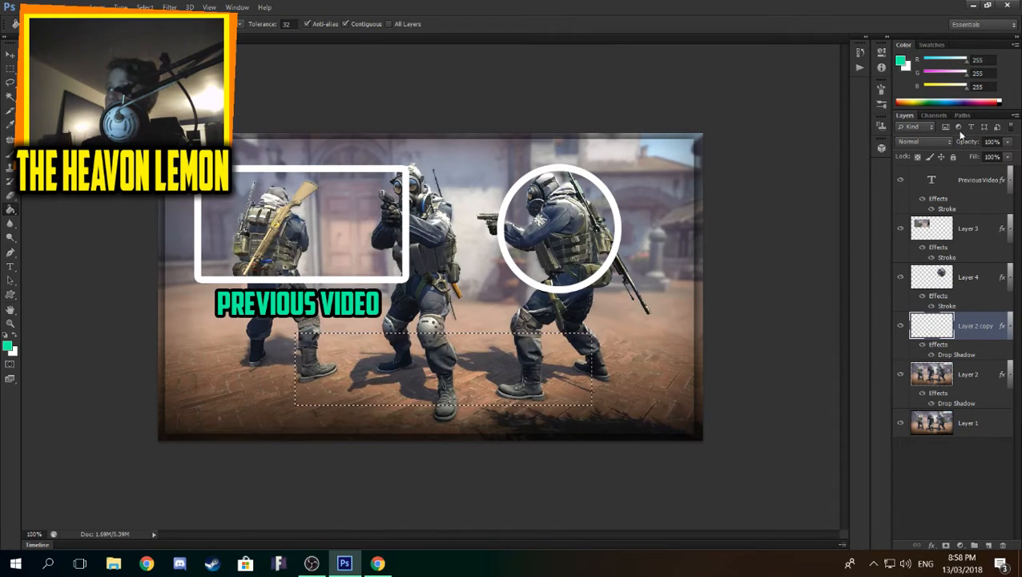
Step: Set the foreground colour to white (ffffff) and fill the rectangular selection on Layer 2 copy with it
click(901, 63)
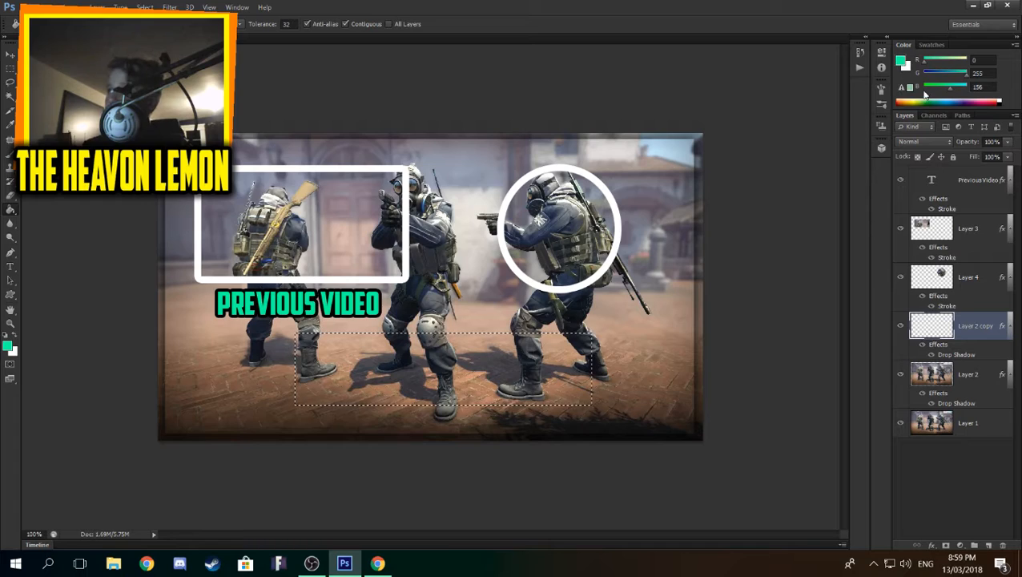
click(902, 62)
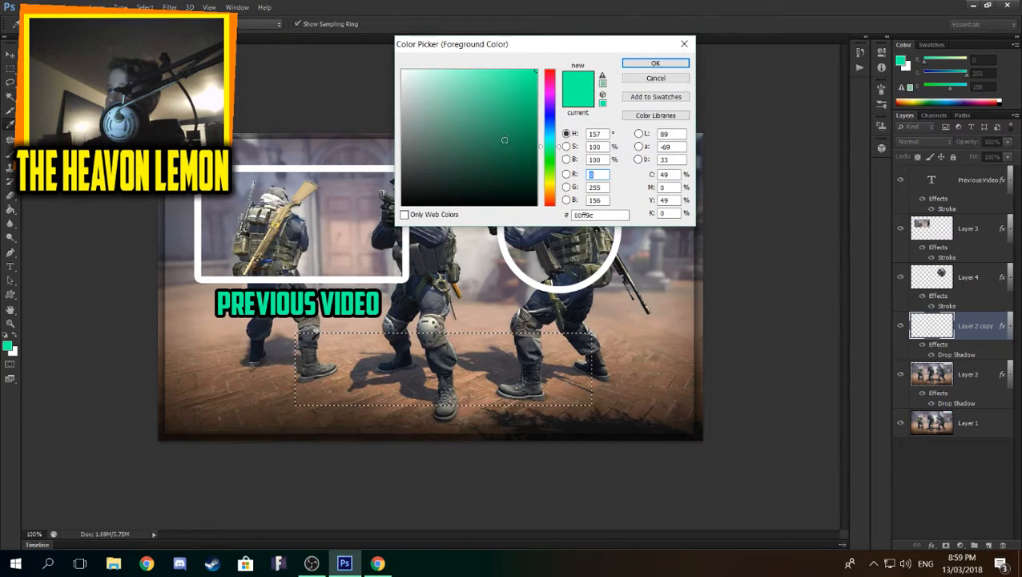
click(403, 71)
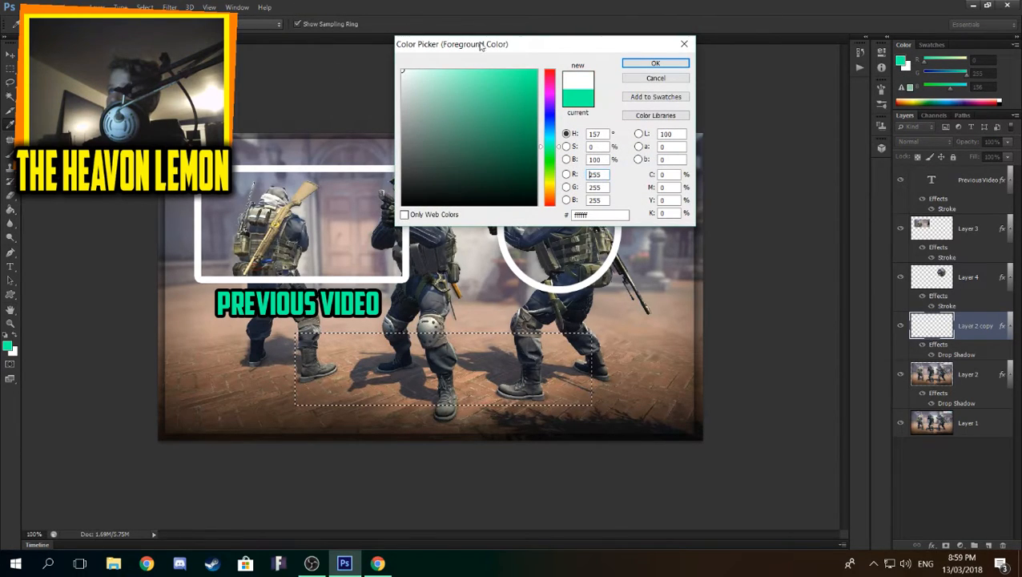
click(654, 64)
key(g)
click(433, 383)
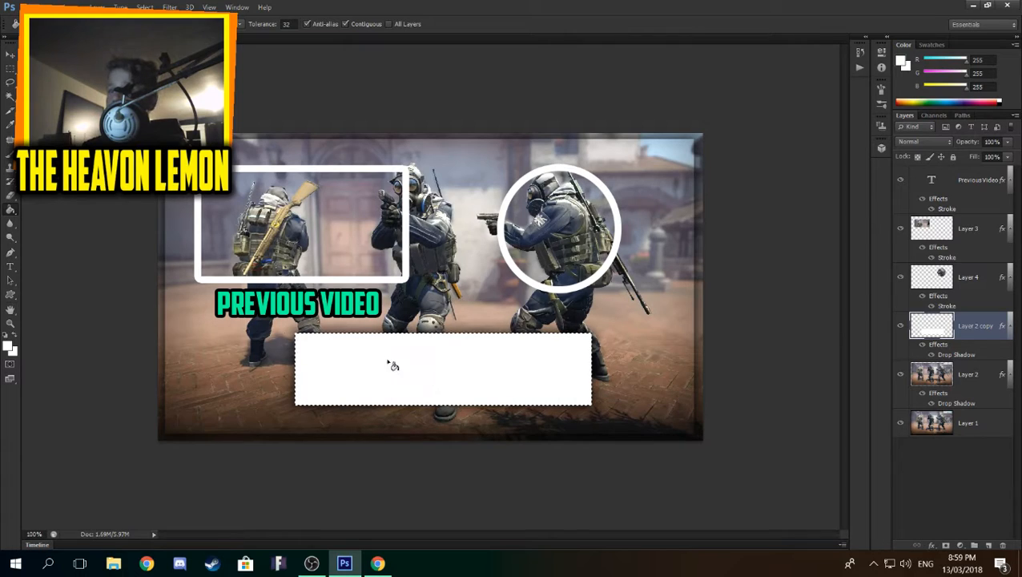
Step: Enlarge the white rectangle to about 20.3 by 5 cm, move it slightly towards the image's centre and deselect it
click(10, 58)
key(ctrl+t)
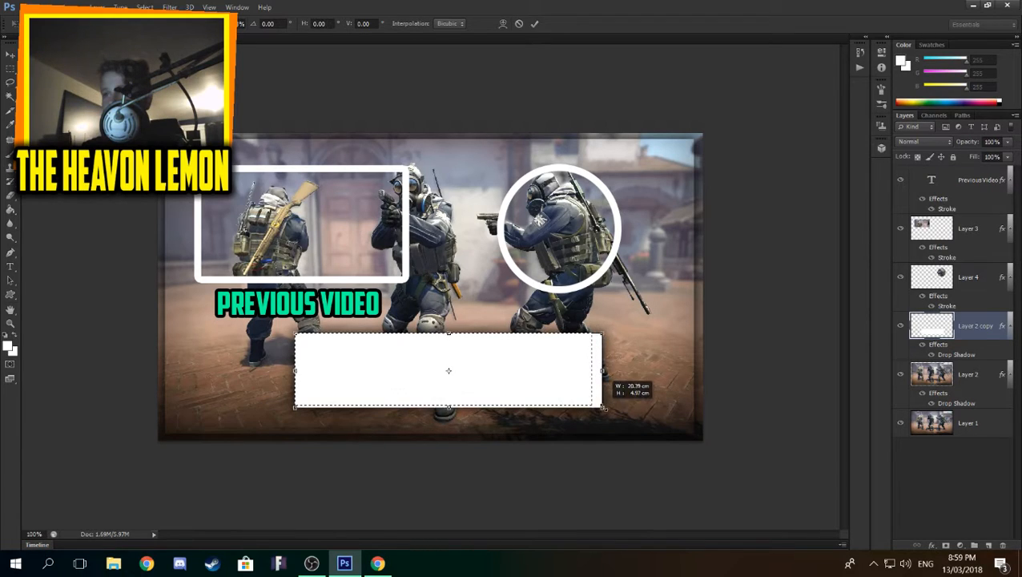
drag(543, 378, 538, 380)
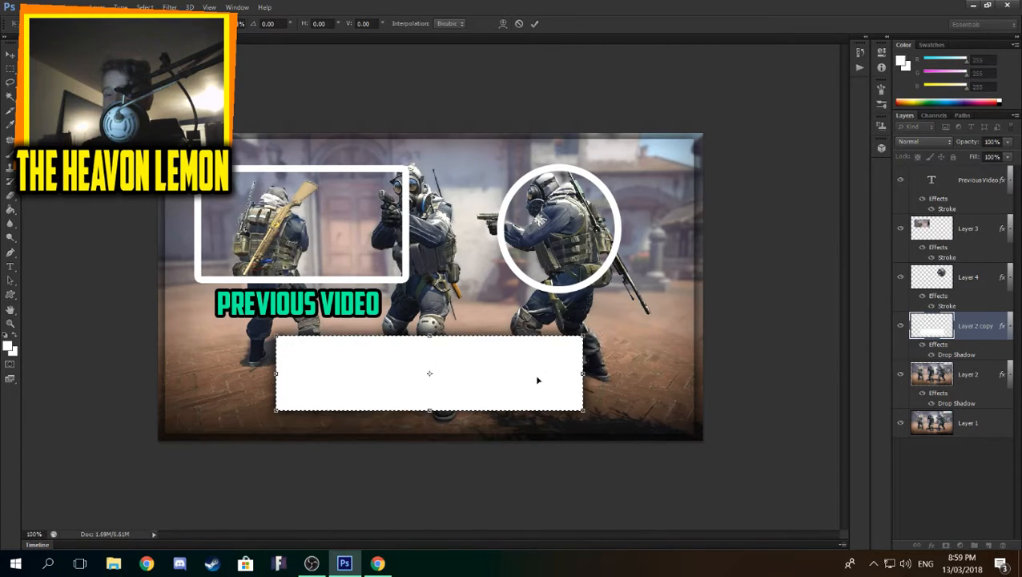
key(Return)
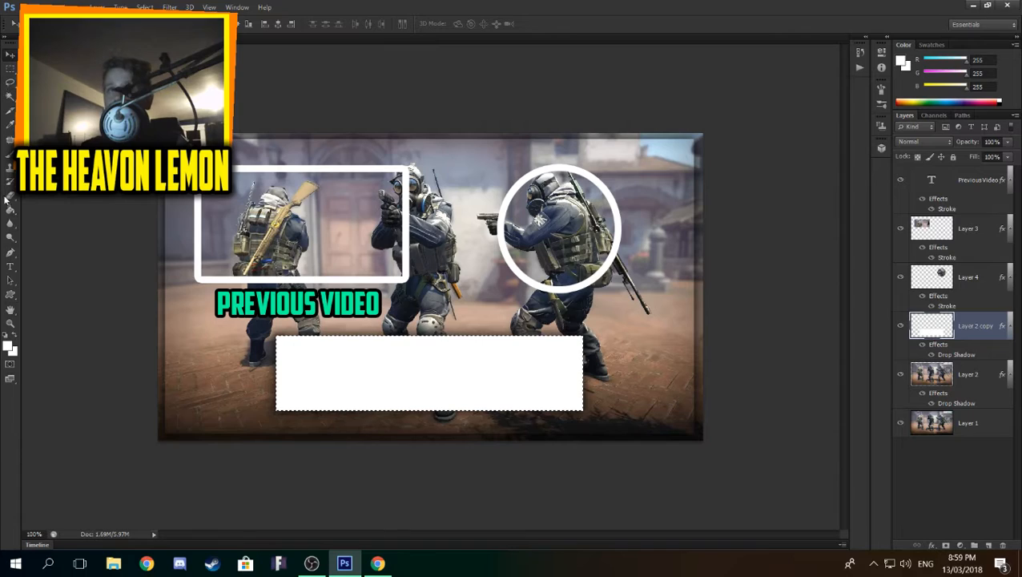
key(l)
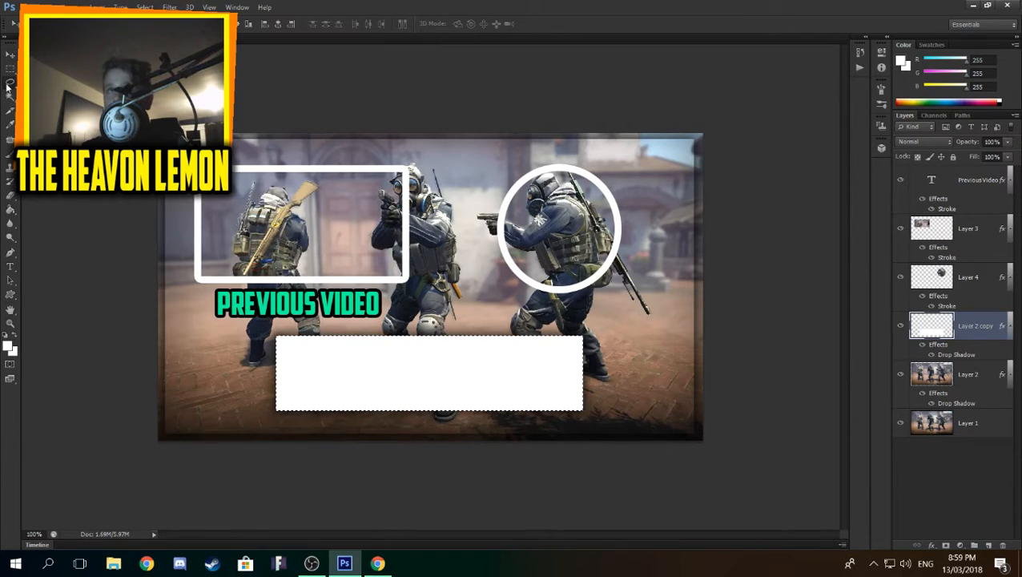
click(271, 373)
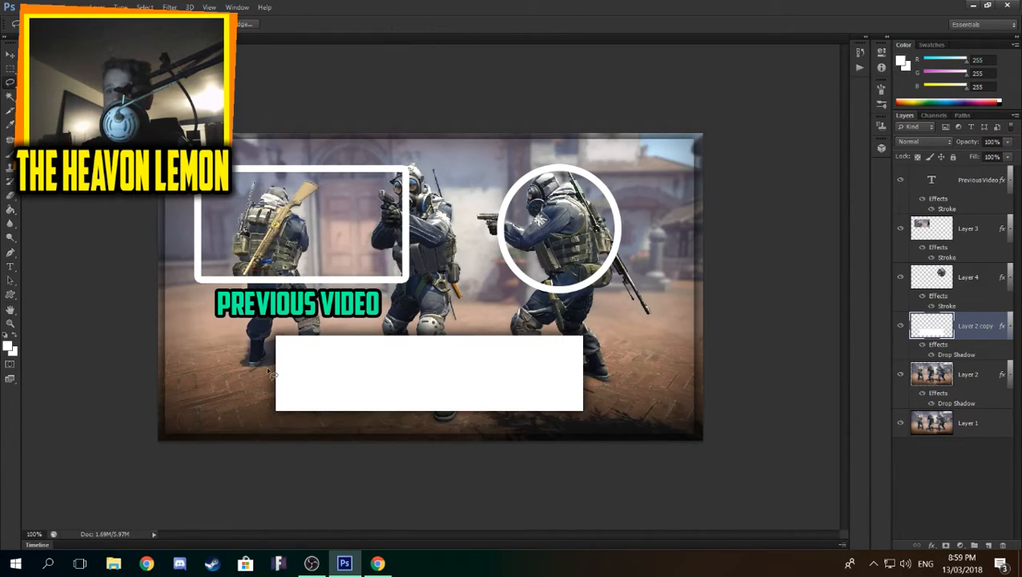
Step: Set the text colour to black and add the text "Manloop" on a new text layer above the white rectangle
click(9, 266)
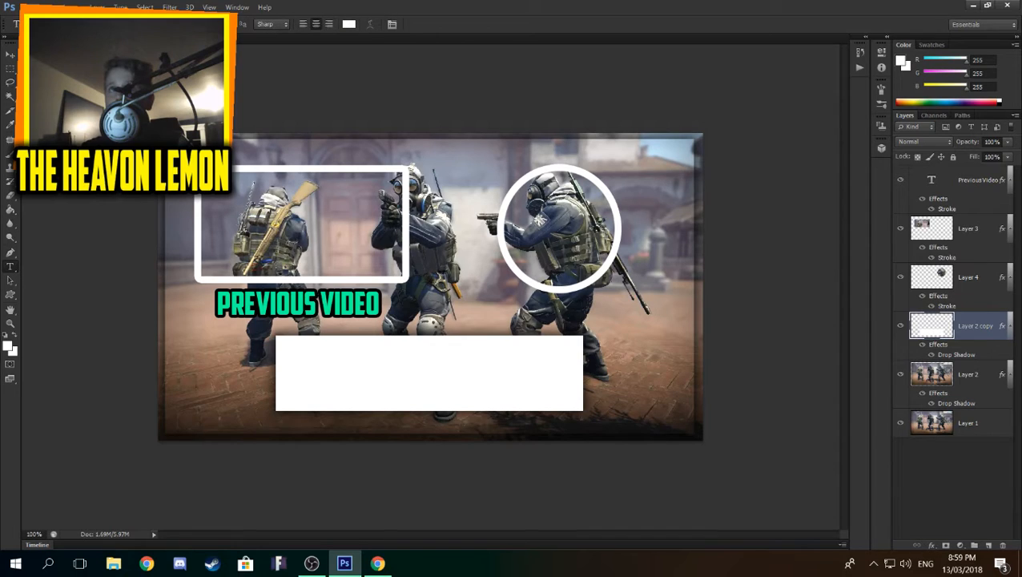
click(349, 25)
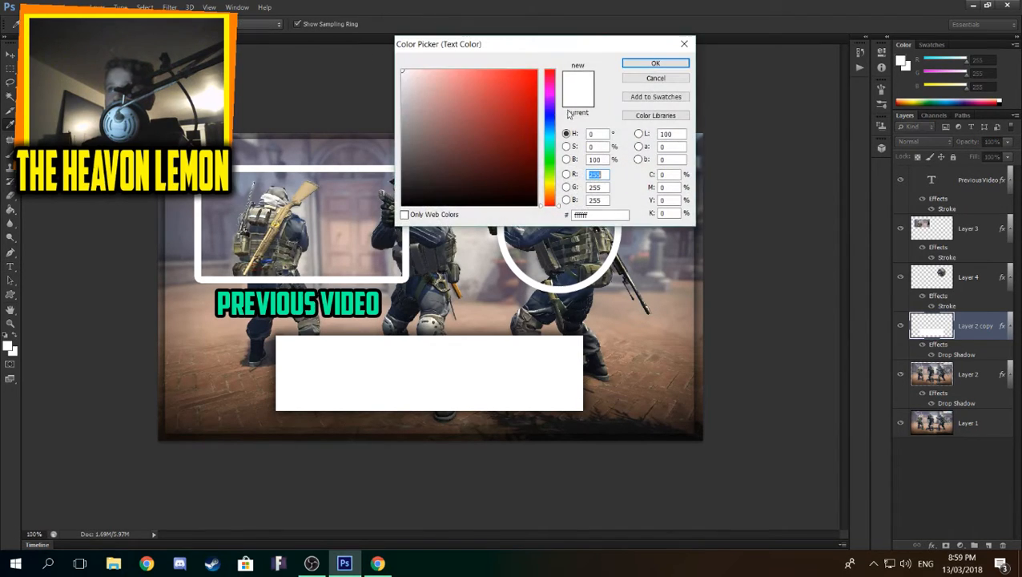
click(653, 62)
click(480, 371)
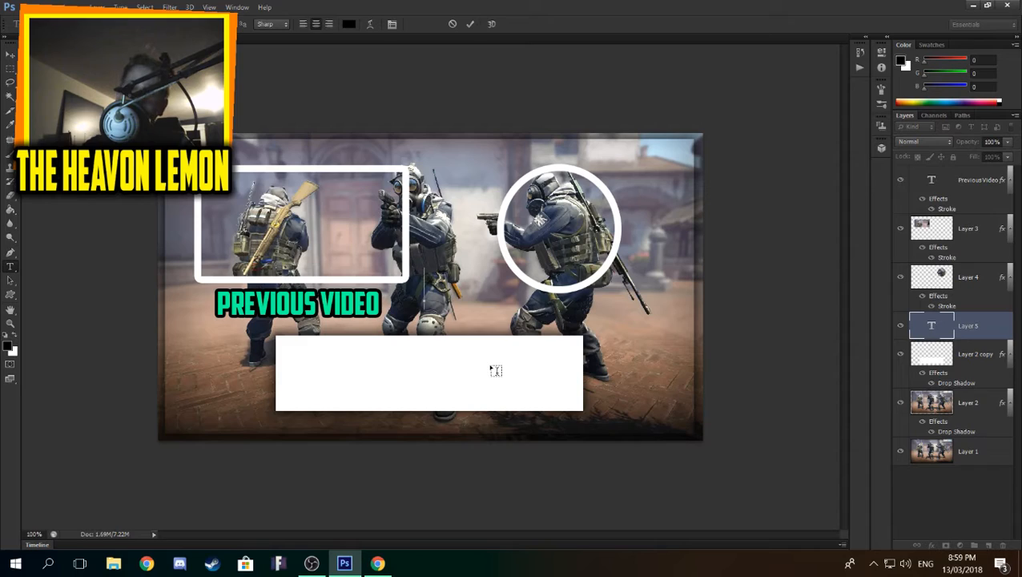
text(MAN)
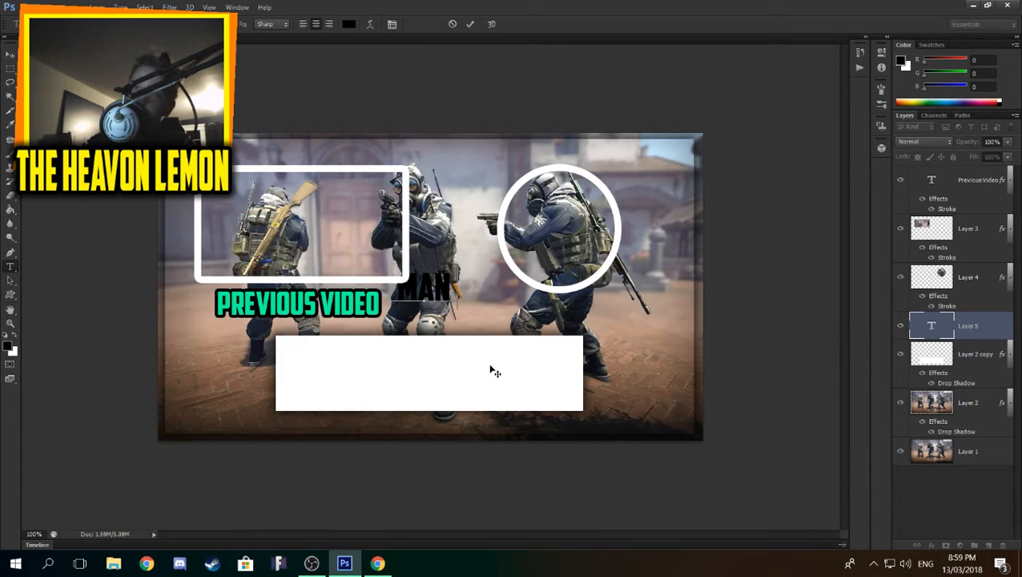
text(LOOP)
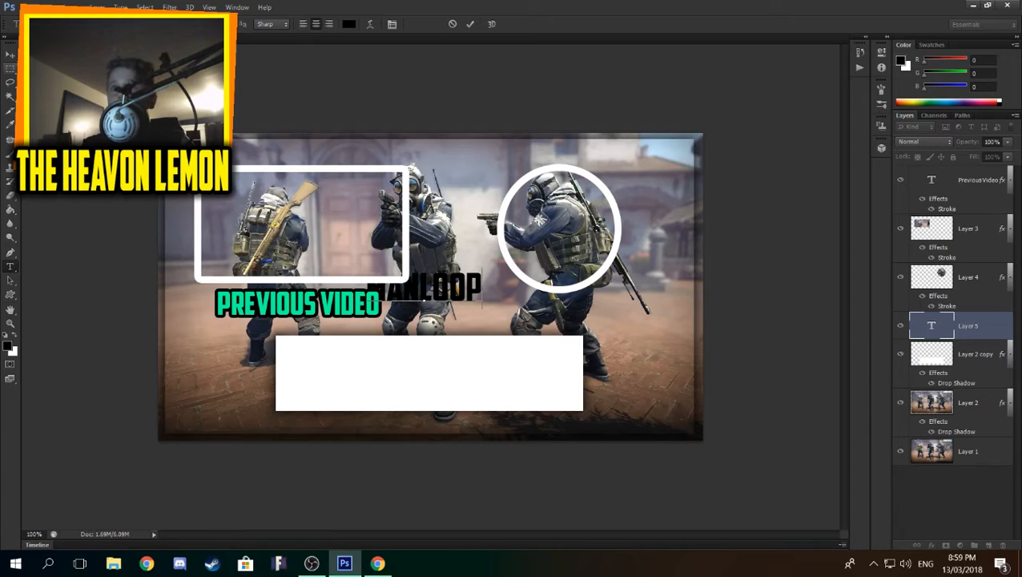
Step: Move the Manloop text onto the white rectangle and enlarge it to about half the rectangle's height
click(10, 55)
drag(446, 283, 485, 357)
key(ctrl+t)
key(Return)
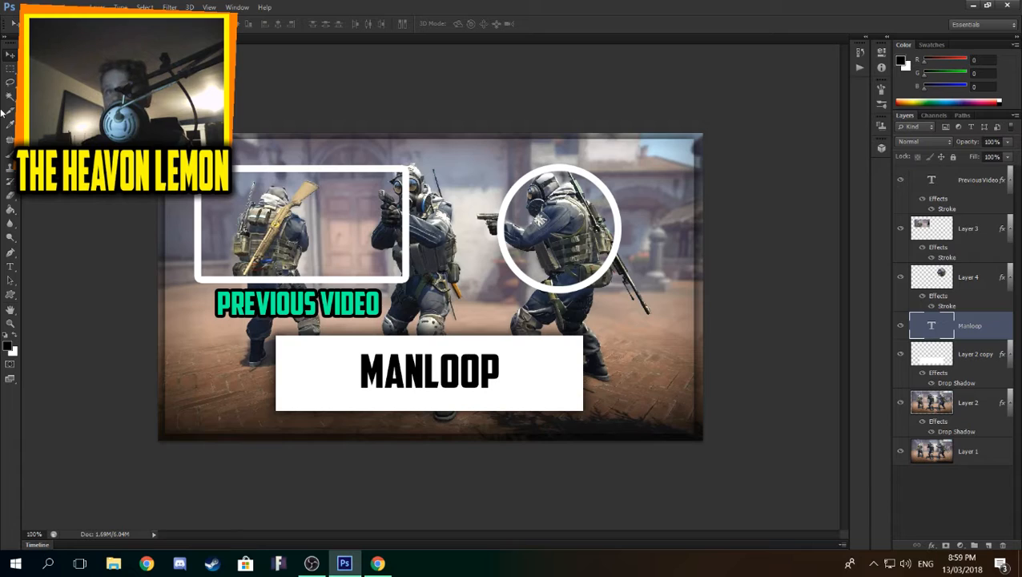
Step: Make a rectangular selection over most of the image, nudge the Manloop text towards the white banner's centre, and deselect
click(9, 71)
drag(159, 168, 703, 440)
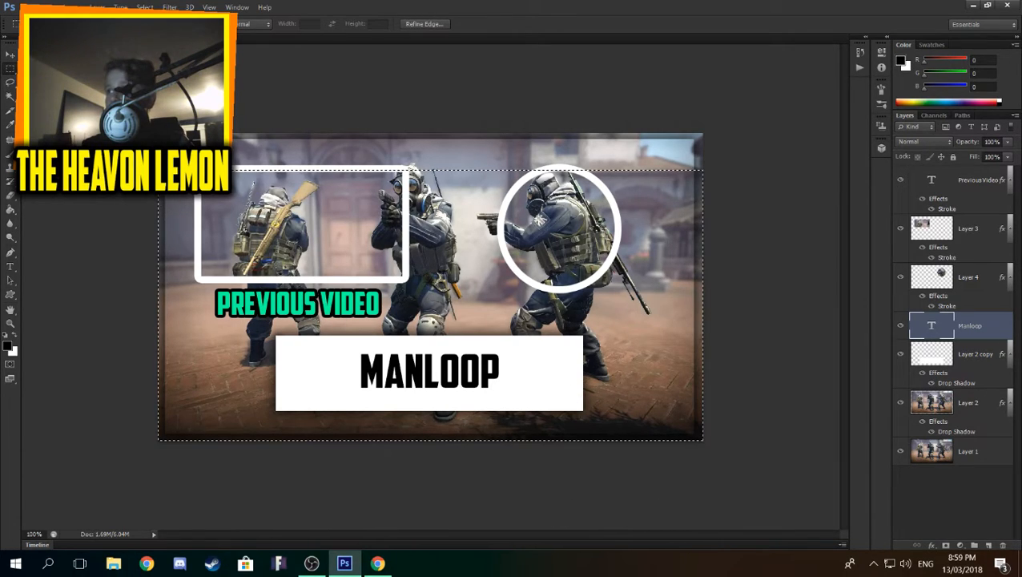
click(9, 54)
drag(394, 373, 398, 374)
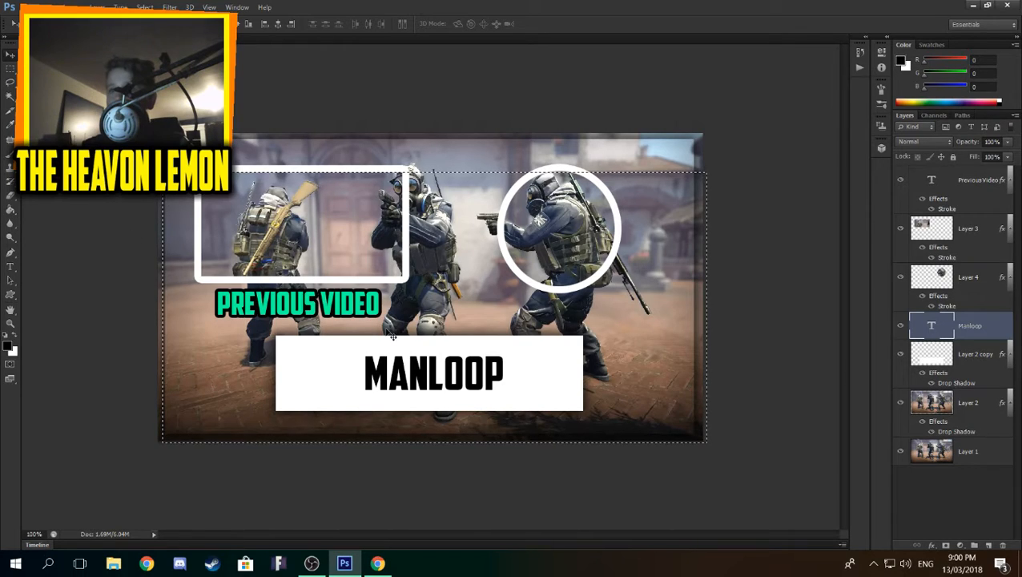
drag(396, 369, 390, 368)
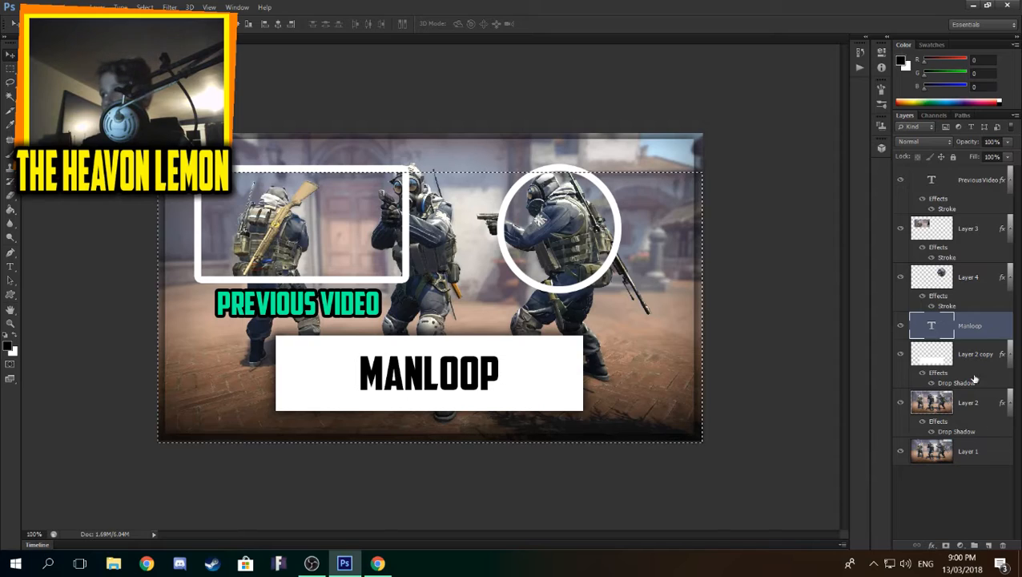
right_click(979, 330)
key(Escape)
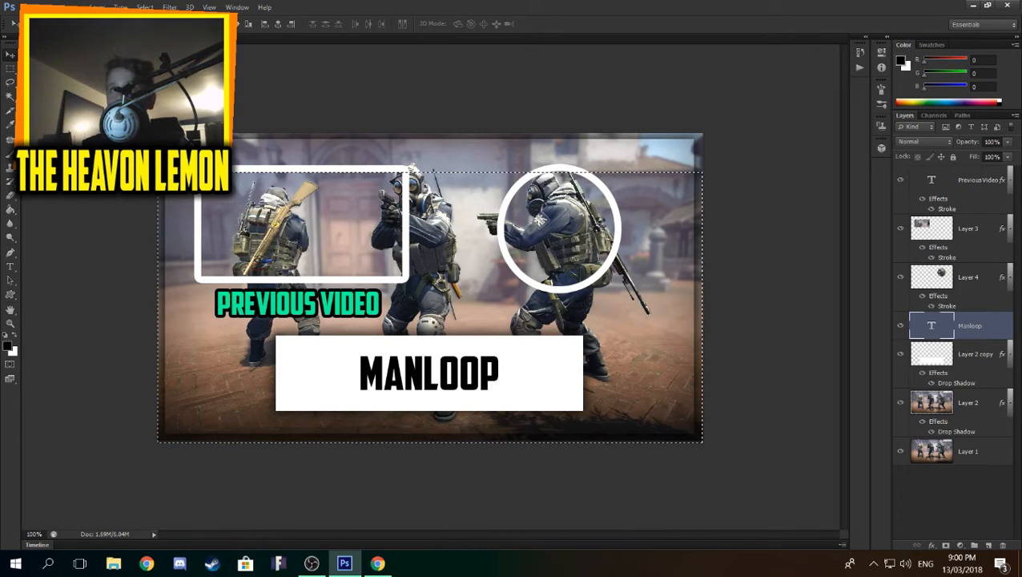
key(ctrl+d)
click(9, 54)
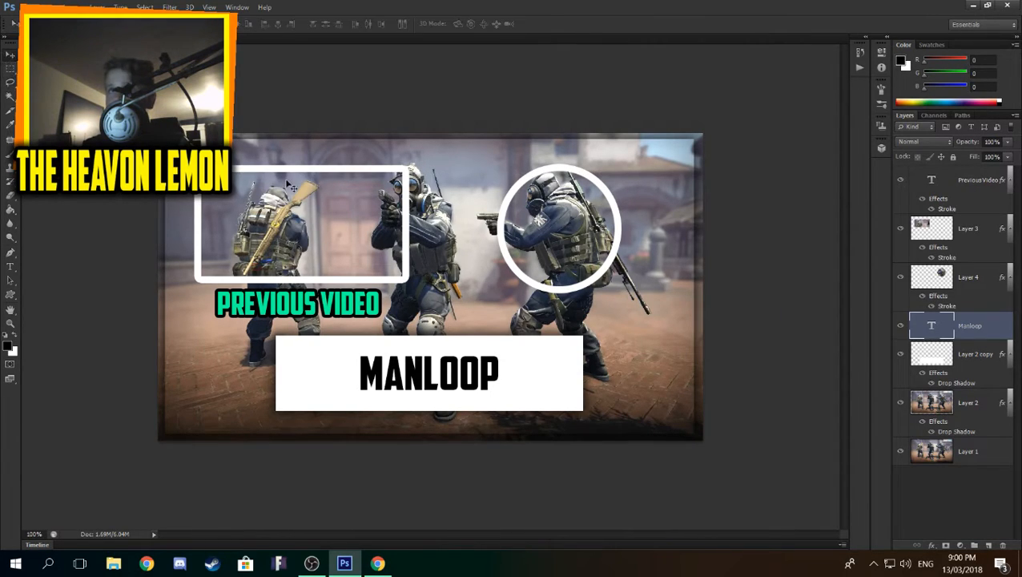
Step: Convert the Manloop text layer to a smart object, fine-tune its position on the banner within a rectangular selection, and deselect
right_click(990, 329)
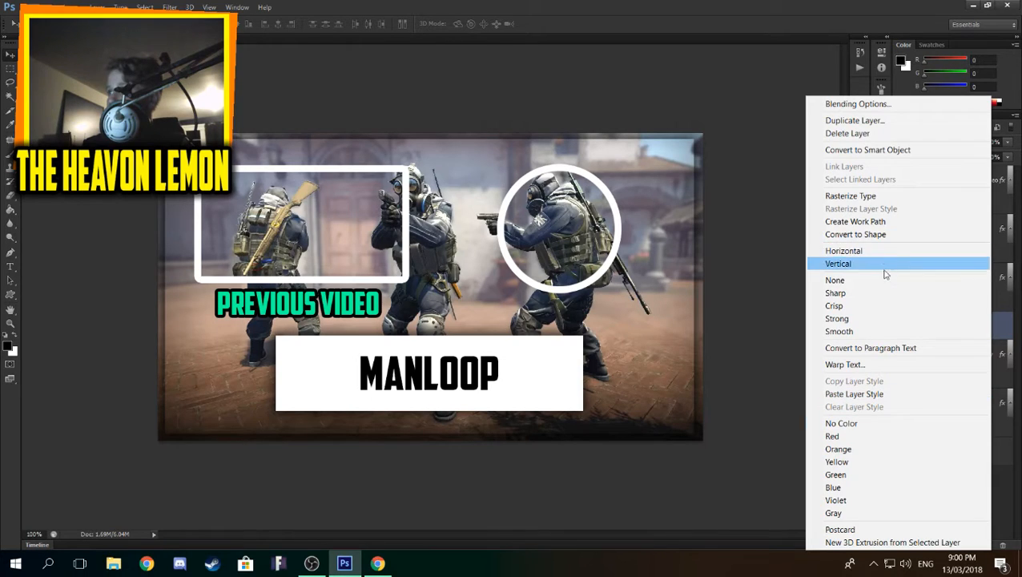
click(894, 149)
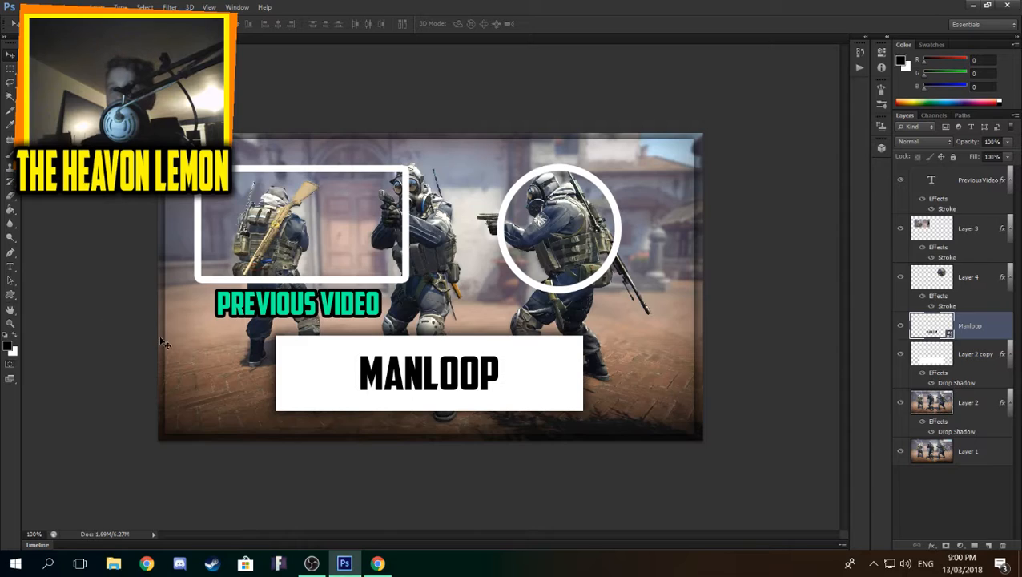
click(9, 68)
drag(156, 144, 659, 503)
key(v)
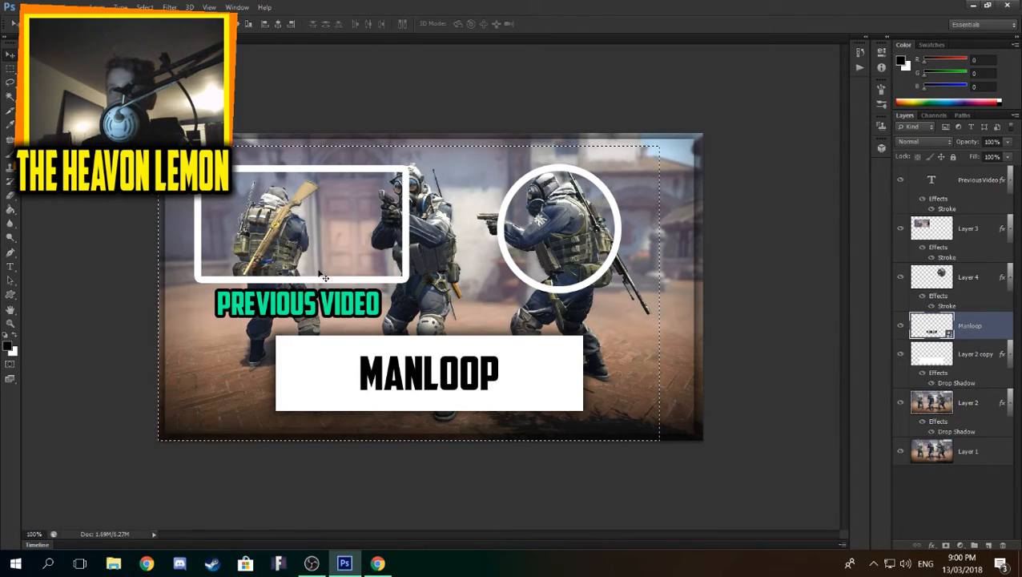
drag(440, 394, 431, 386)
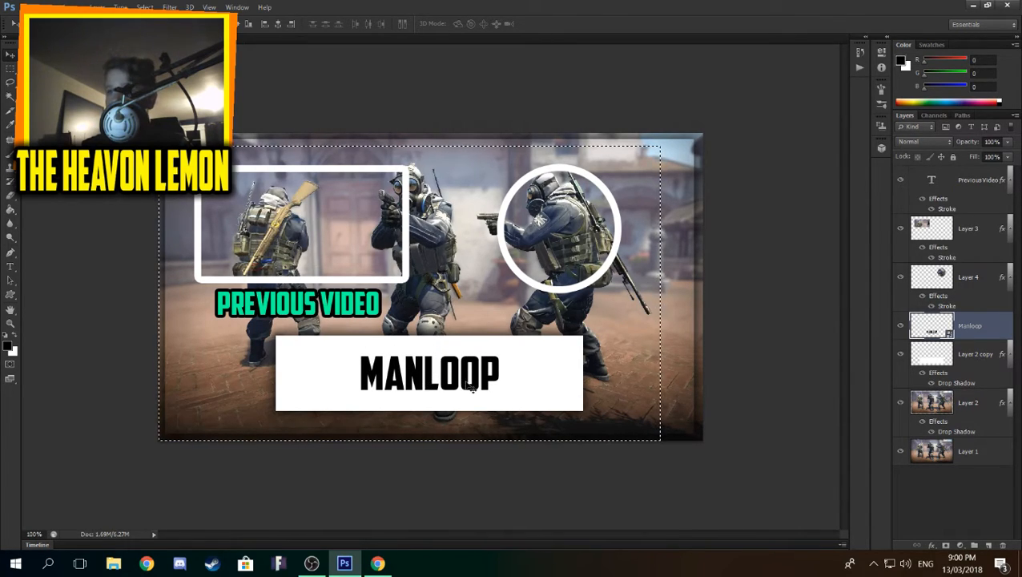
click(9, 95)
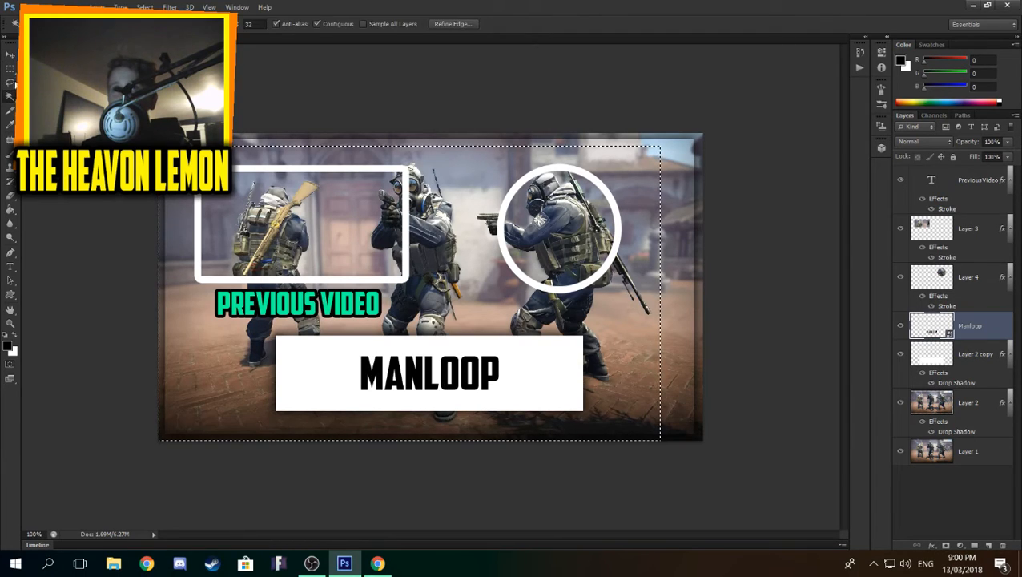
key(ctrl+d)
Step: Select the letters M and A of MANLOOP with the Magic Wand and cut each out of the white rectangle on Layer 2 copy
click(9, 81)
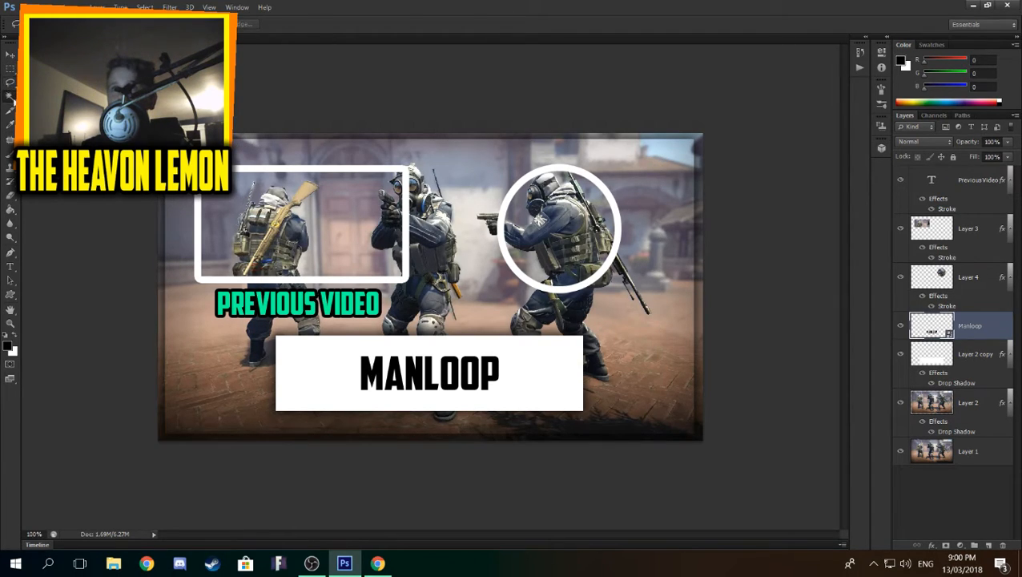
click(10, 94)
click(367, 372)
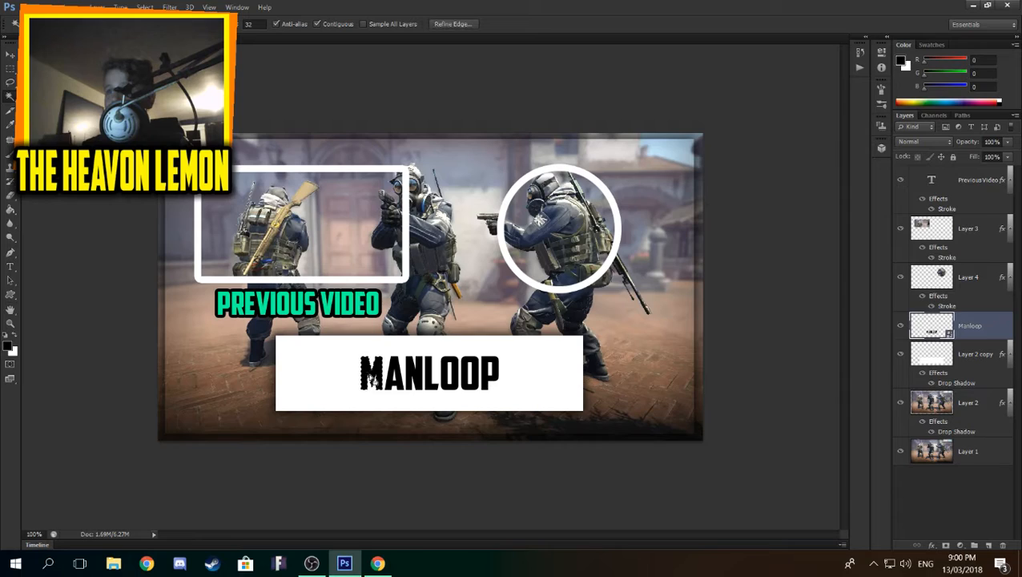
click(385, 383)
click(952, 361)
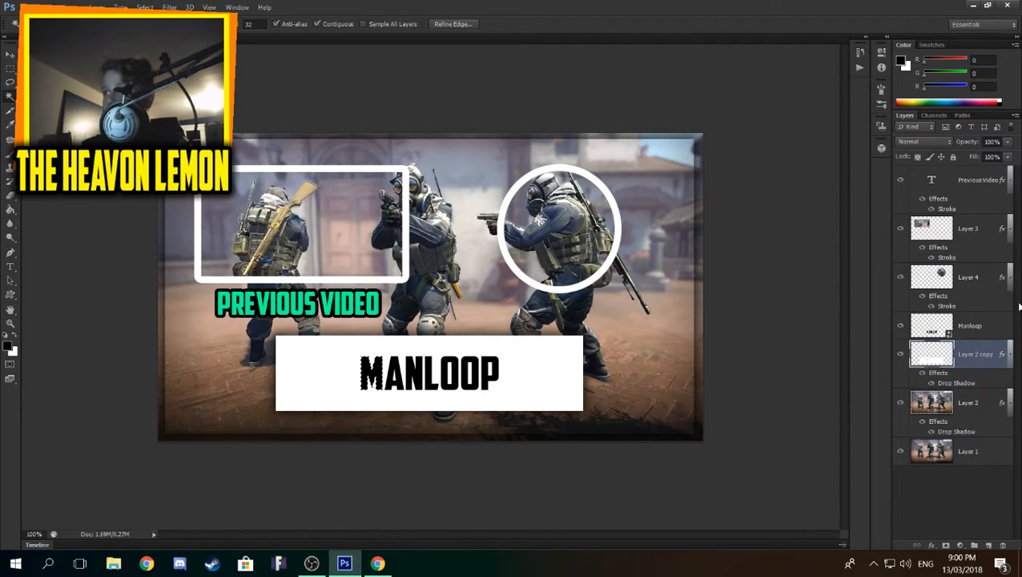
click(969, 325)
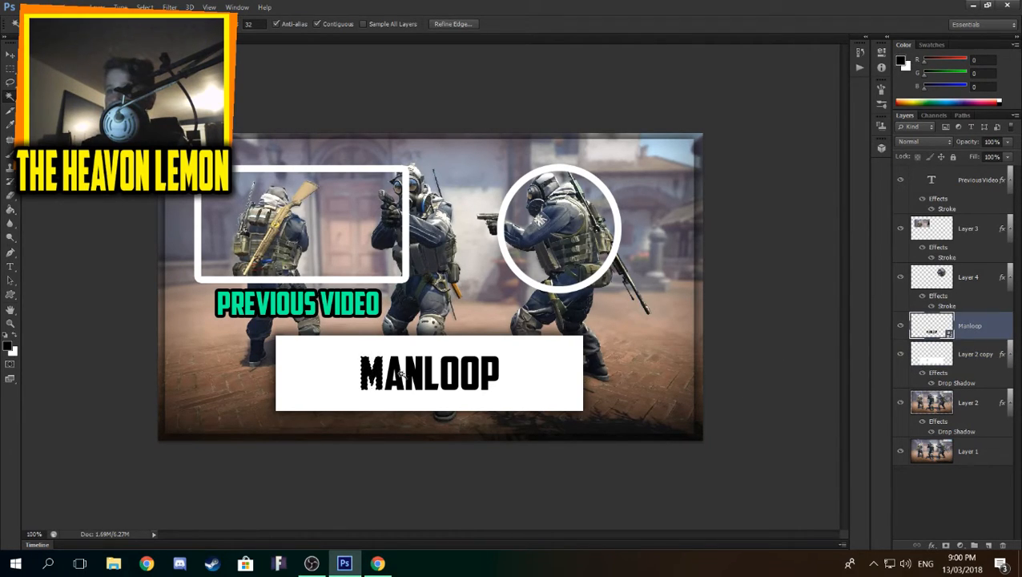
click(934, 358)
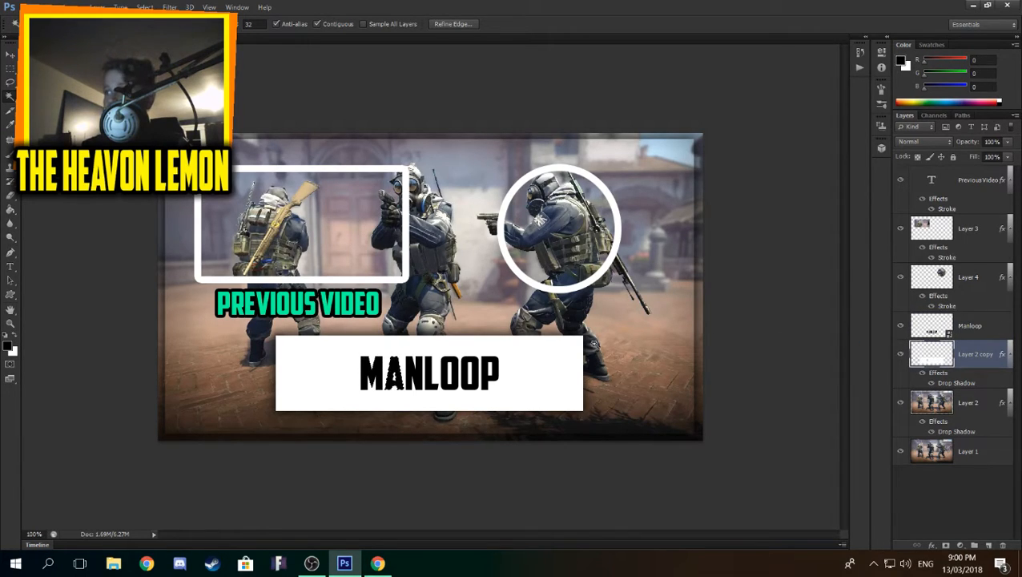
Step: Cut the shapes of the letters N and L out of the white rectangle, selecting each from the Manloop layer
click(972, 326)
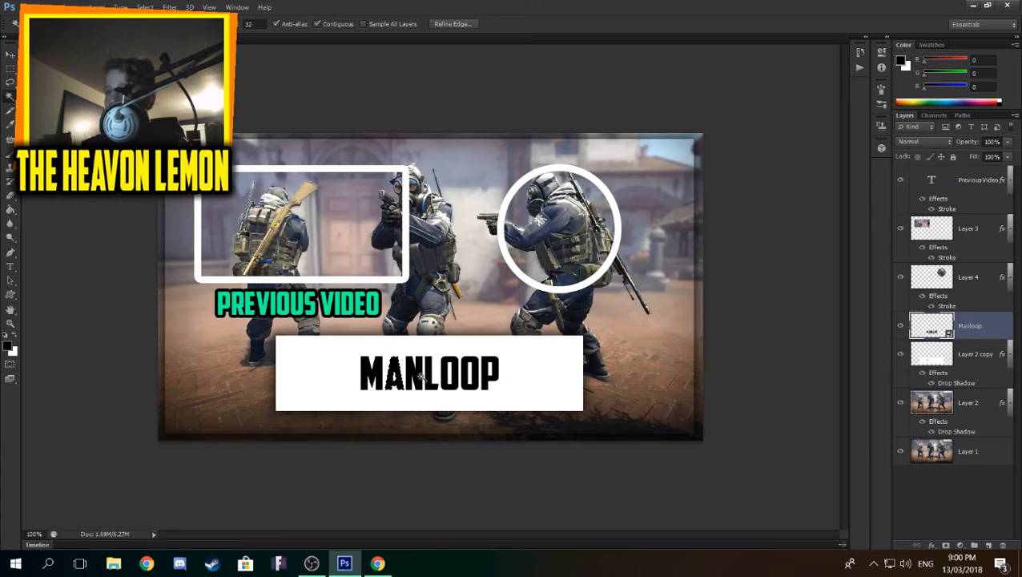
click(971, 357)
ctrl+click(413, 383)
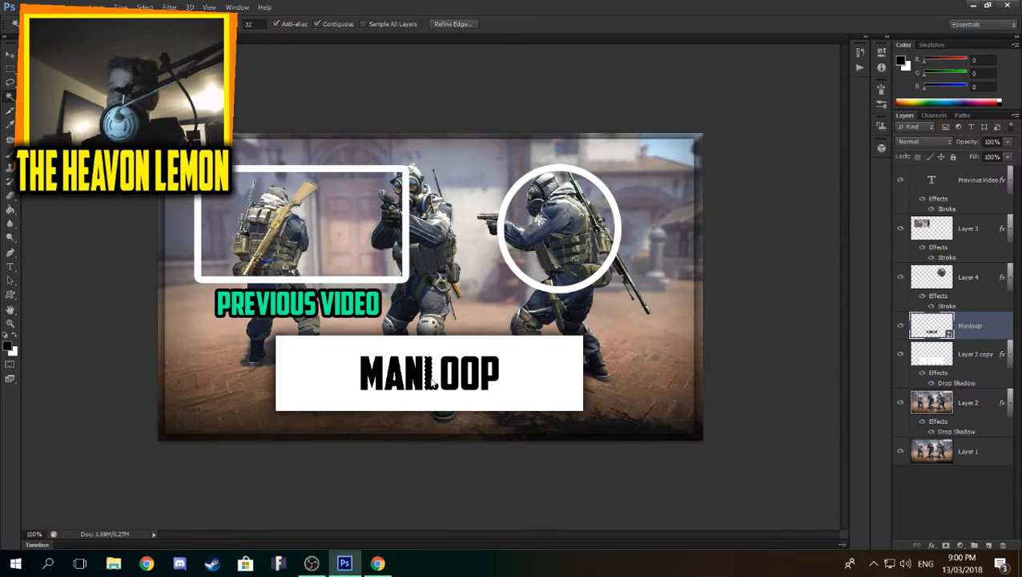
click(947, 353)
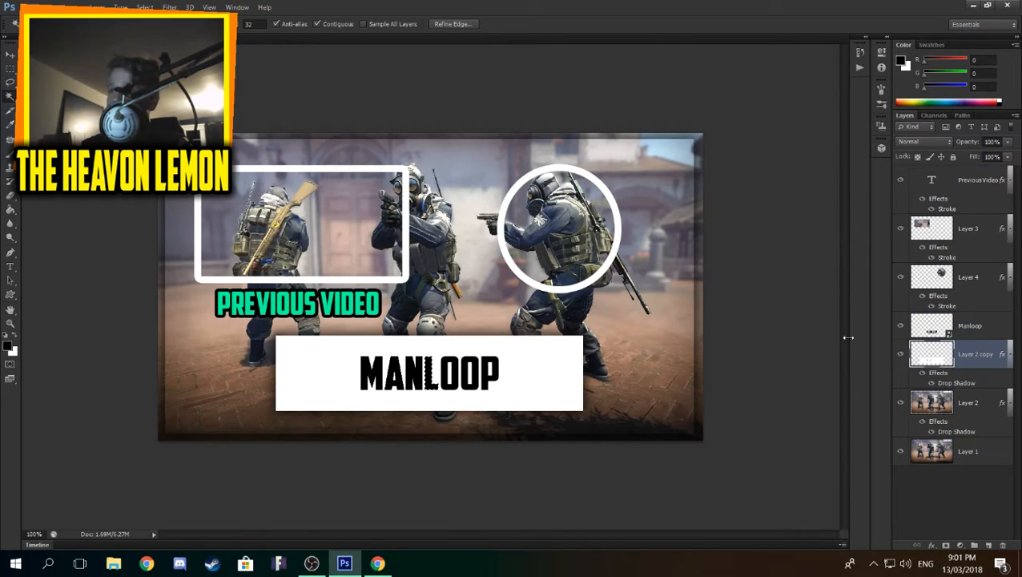
Step: Cut both O letter shapes out of the white rectangle on Layer 2 copy, selecting each from the Manloop layer
click(938, 326)
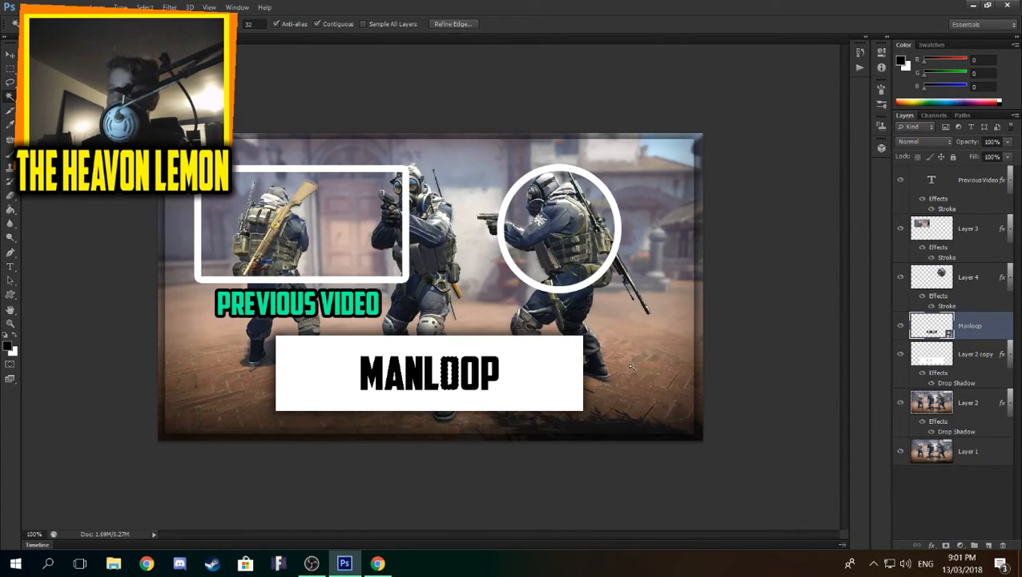
click(675, 366)
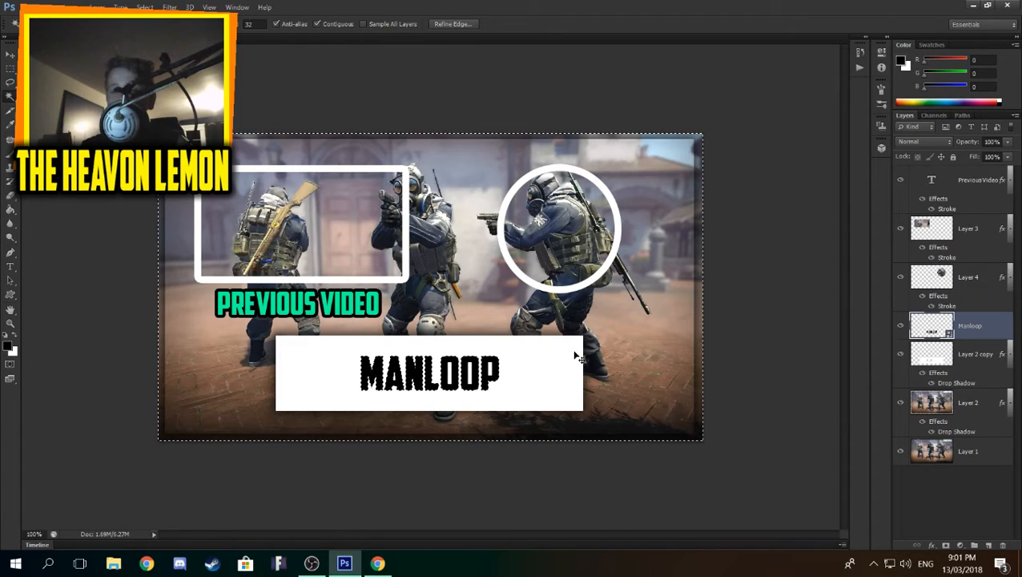
key(ctrl+d)
click(966, 359)
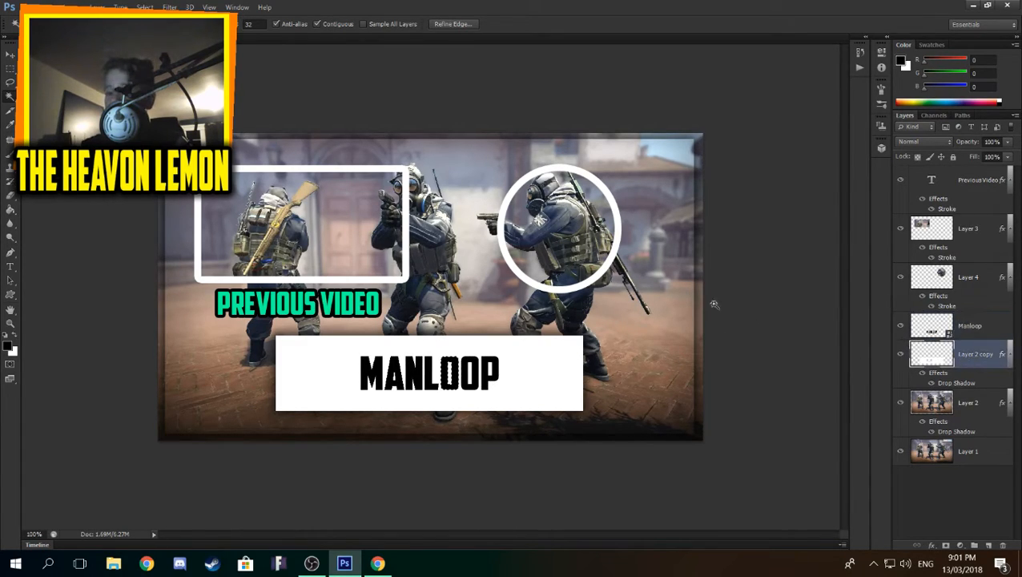
click(939, 330)
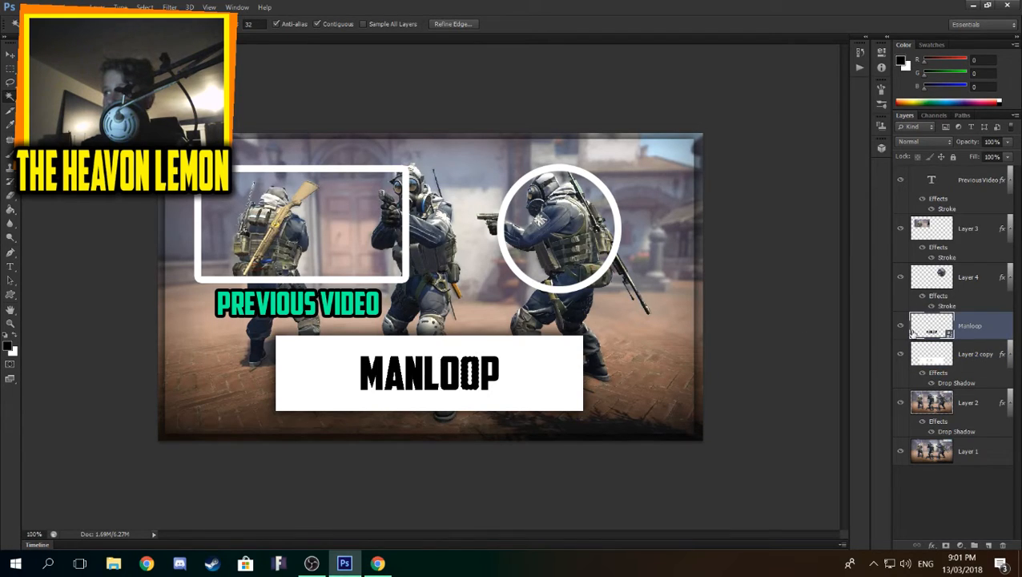
click(922, 351)
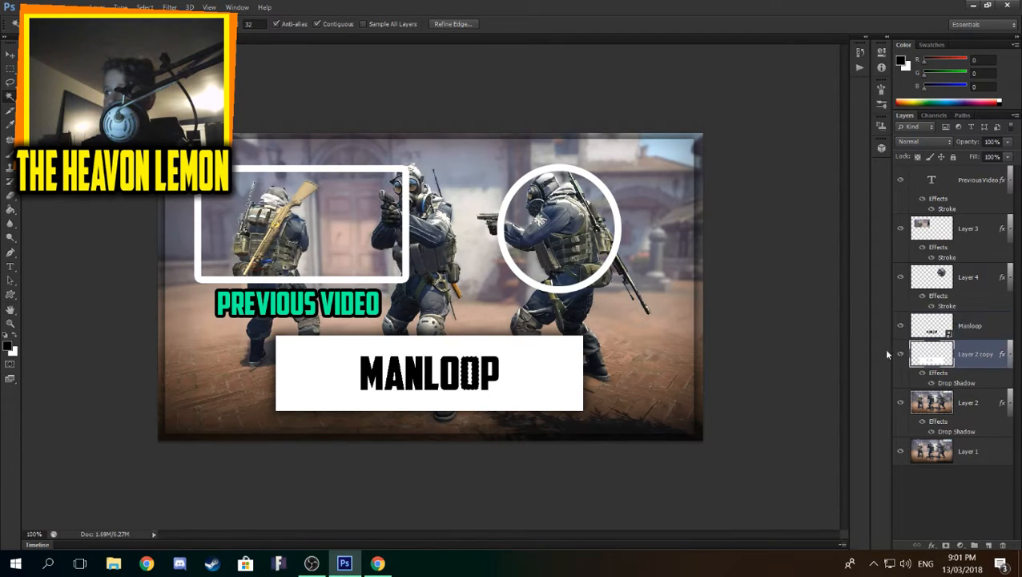
Step: Select the letter P on the Manloop layer and cut its shape out of the white rectangle on Layer 2 copy
click(925, 330)
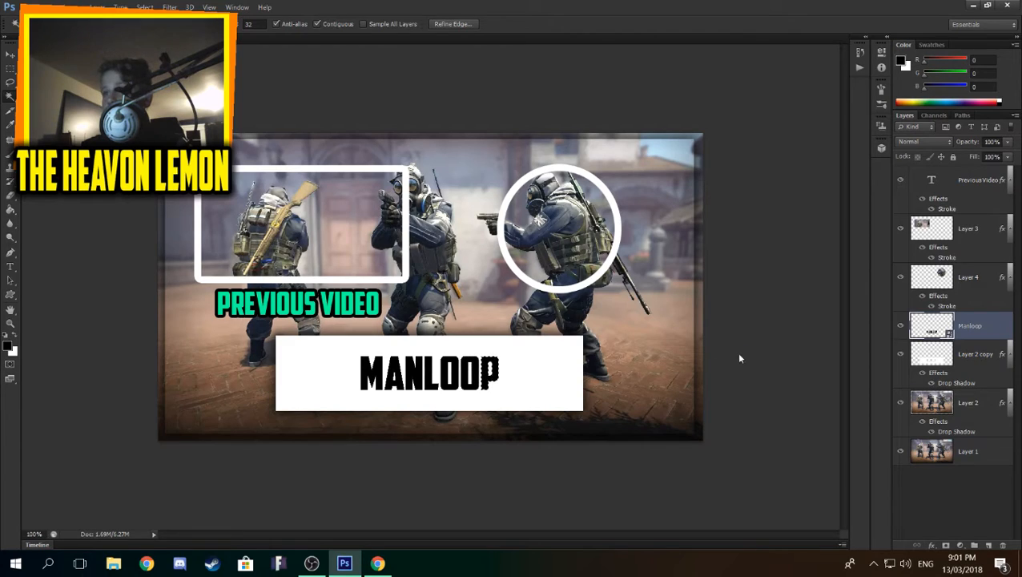
key(Delete)
click(509, 214)
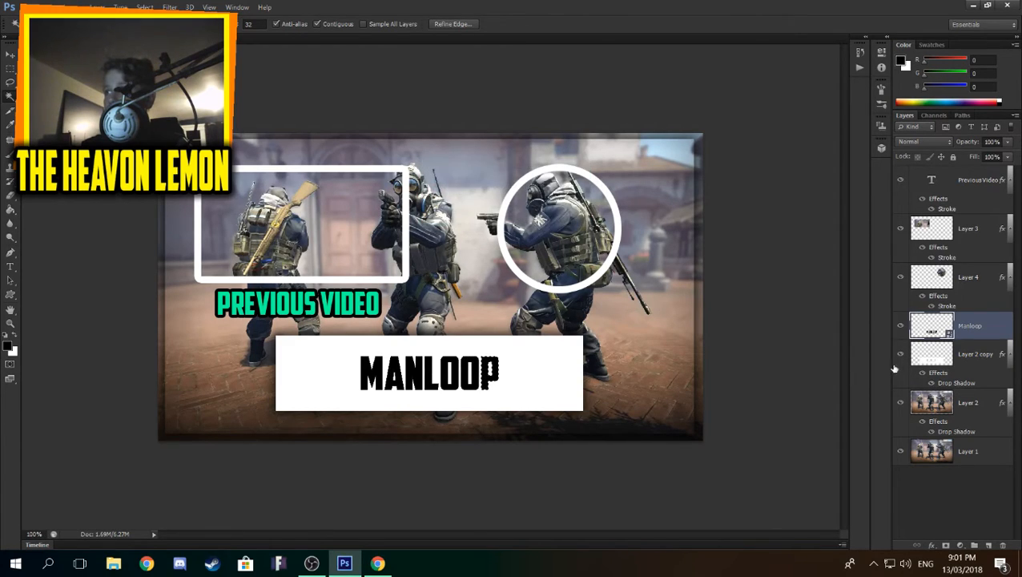
click(934, 355)
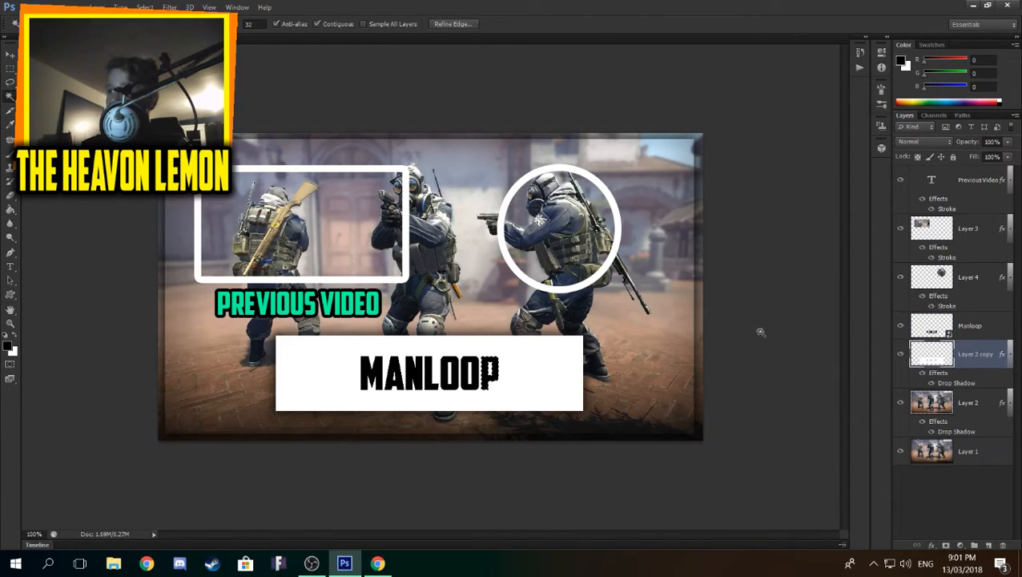
Step: Try to delete the black lettering on the Manloop layer, first directly and with a lasso selection around it, and deselect
click(966, 335)
key(Delete)
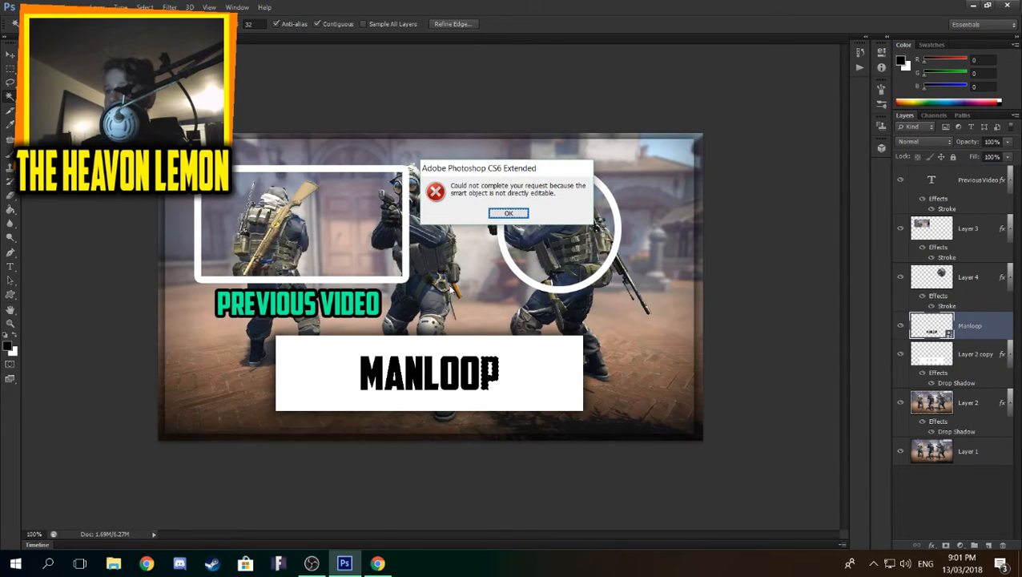
click(500, 215)
click(10, 82)
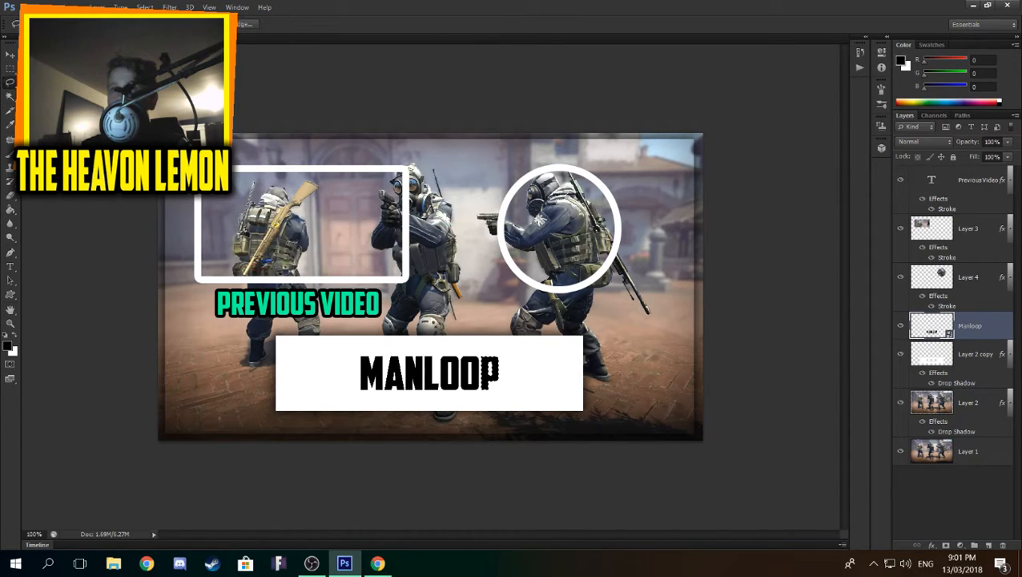
mouse_move(160, 200)
mouse_down()
mouse_move(688, 433)
mouse_move(687, 413)
mouse_up()
key(Delete)
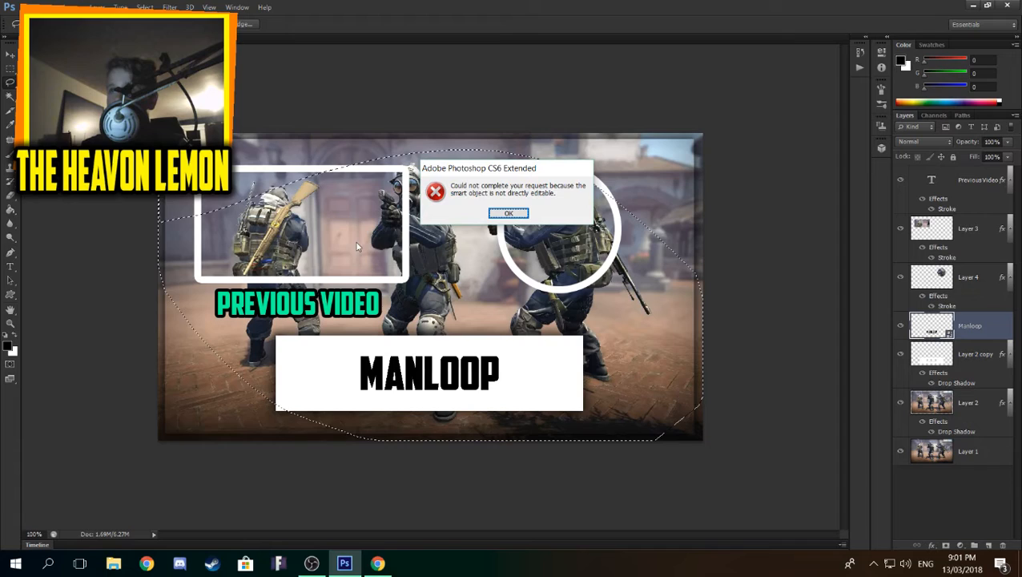
click(503, 214)
key(ctrl+d)
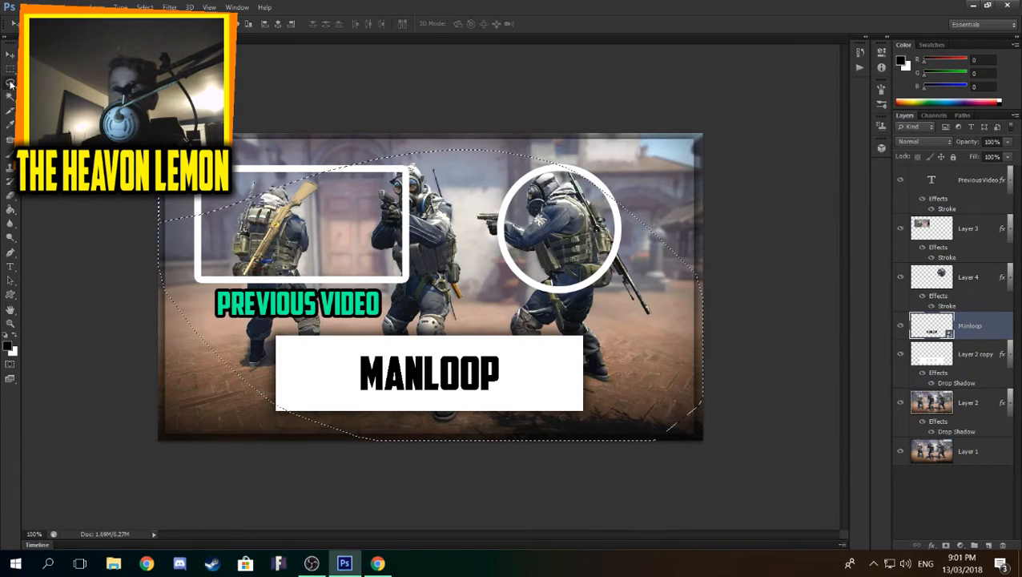
Step: Delete the Manloop layer and move the white cut-out banner on Layer 2 copy slightly down
click(9, 54)
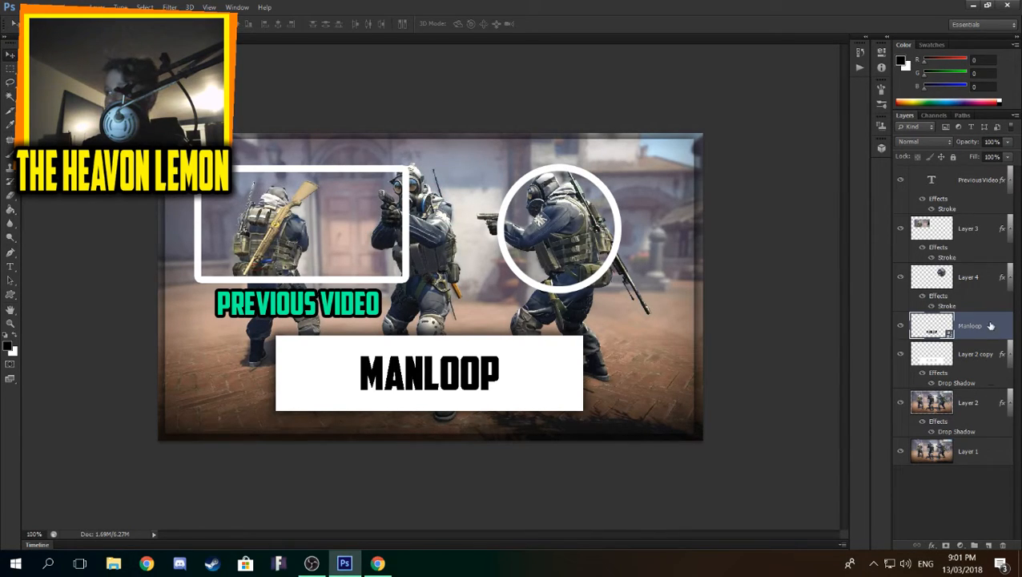
right_click(990, 326)
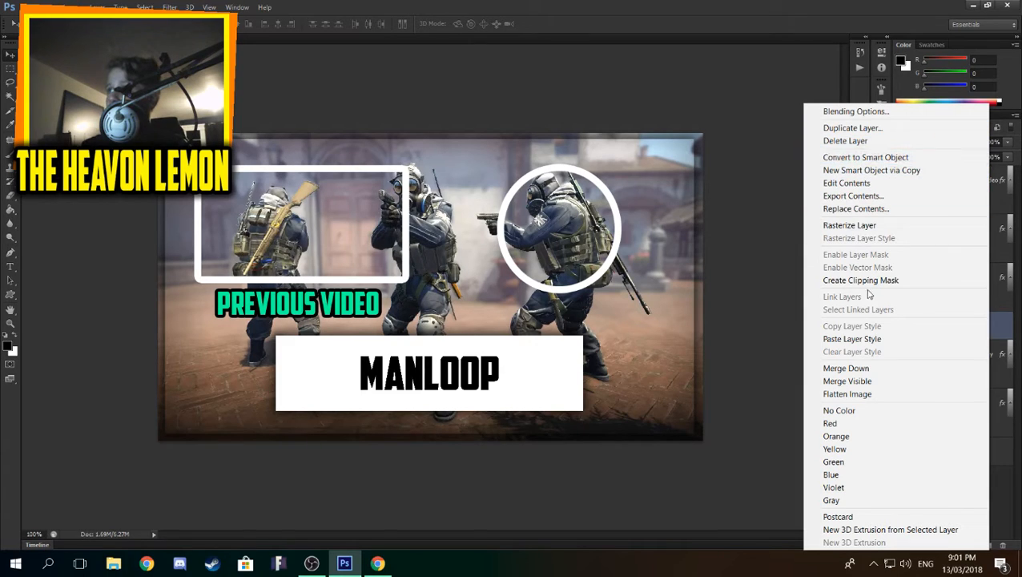
click(781, 430)
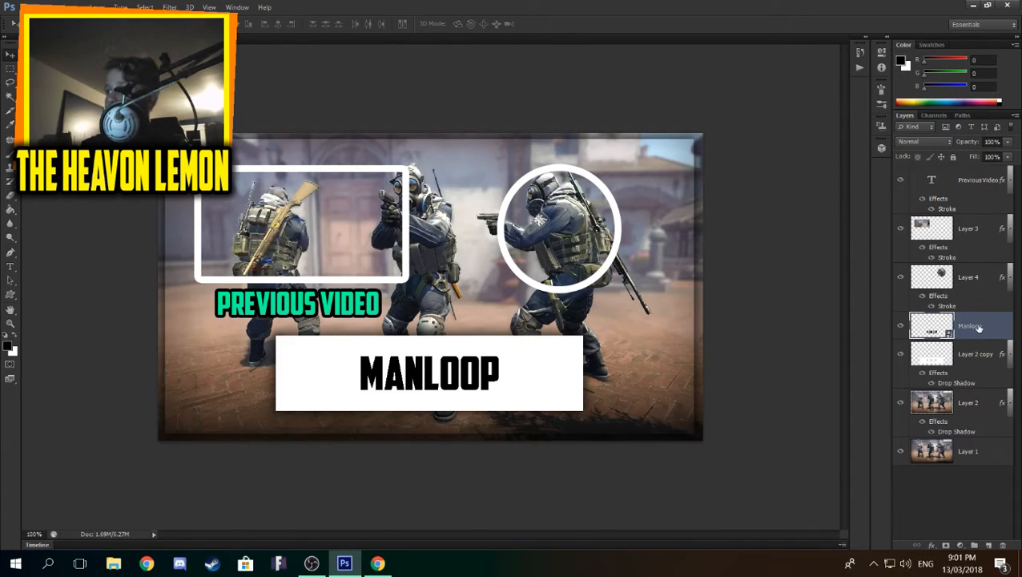
right_click(978, 328)
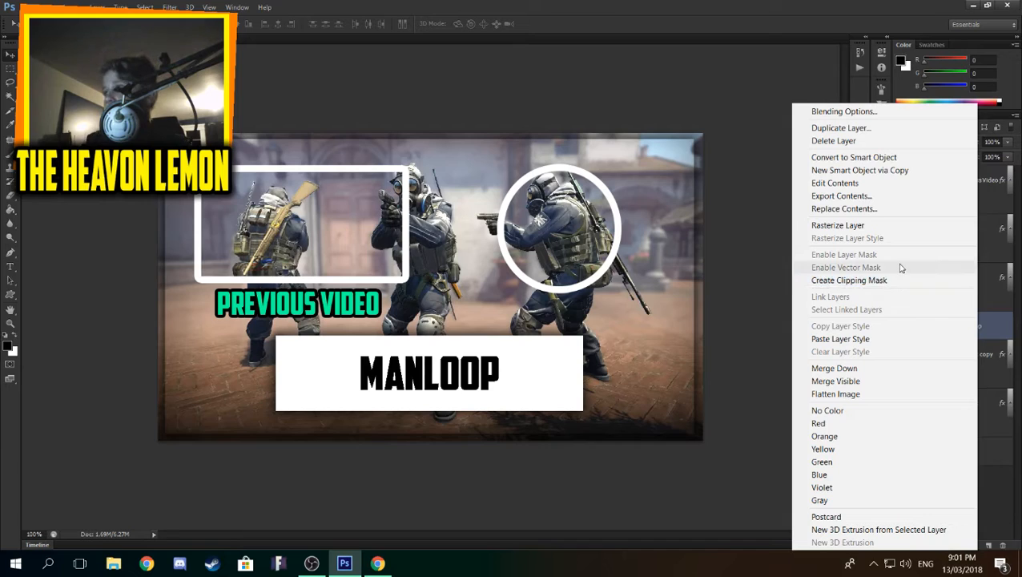
click(833, 141)
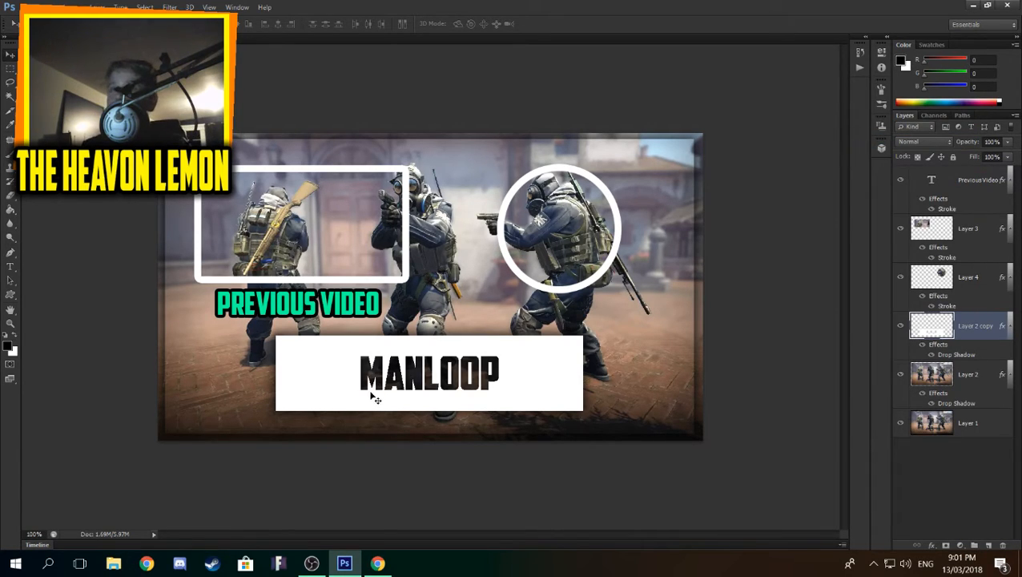
mouse_move(373, 396)
mouse_down()
mouse_move(375, 365)
mouse_move(404, 340)
mouse_move(436, 342)
mouse_move(373, 397)
mouse_up()
drag(372, 403, 366, 403)
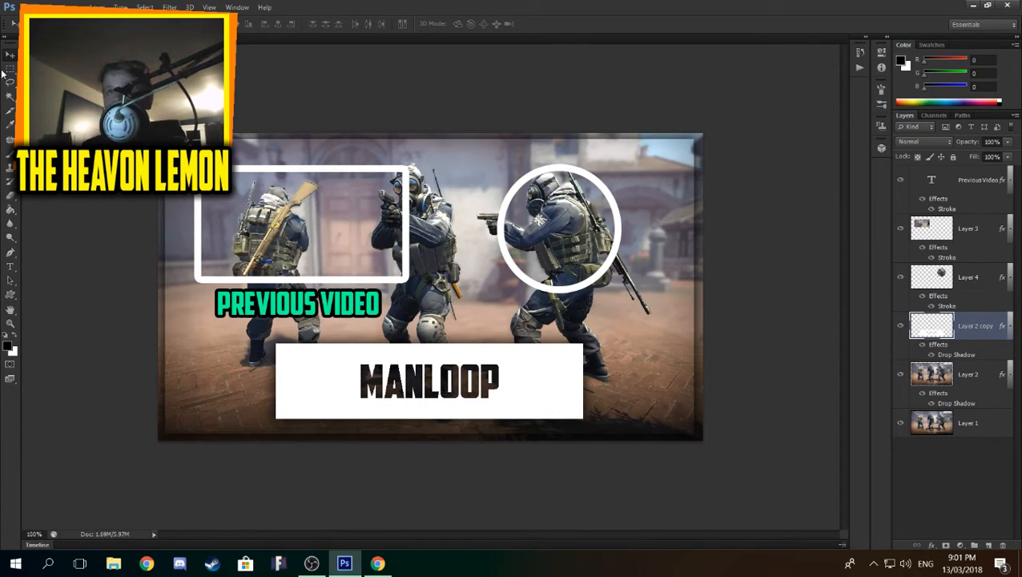
Step: Copy the central part of the banner around MANLOOP to a new layer and delete the wider original, Layer 2 copy
key(m)
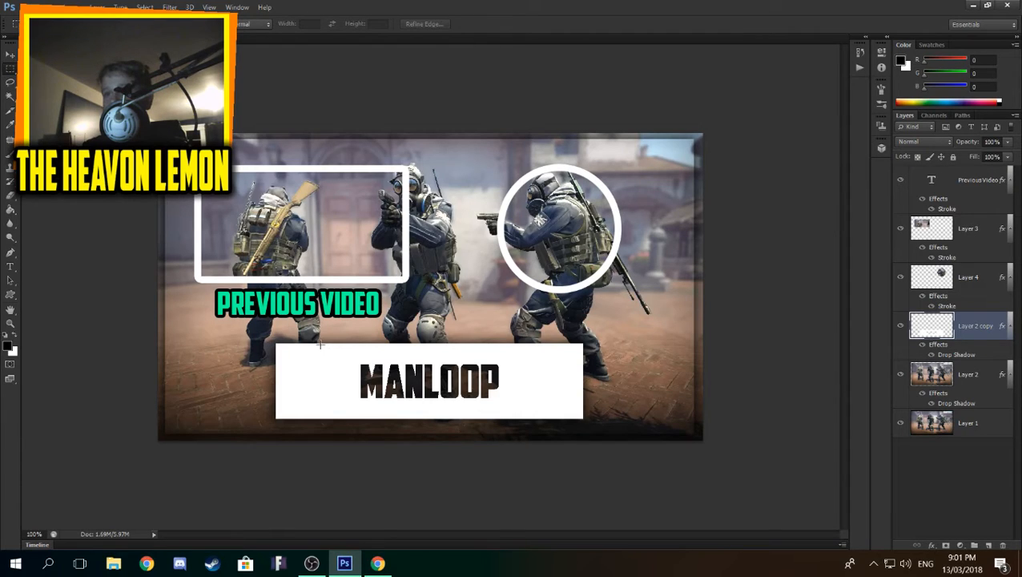
drag(318, 344, 545, 417)
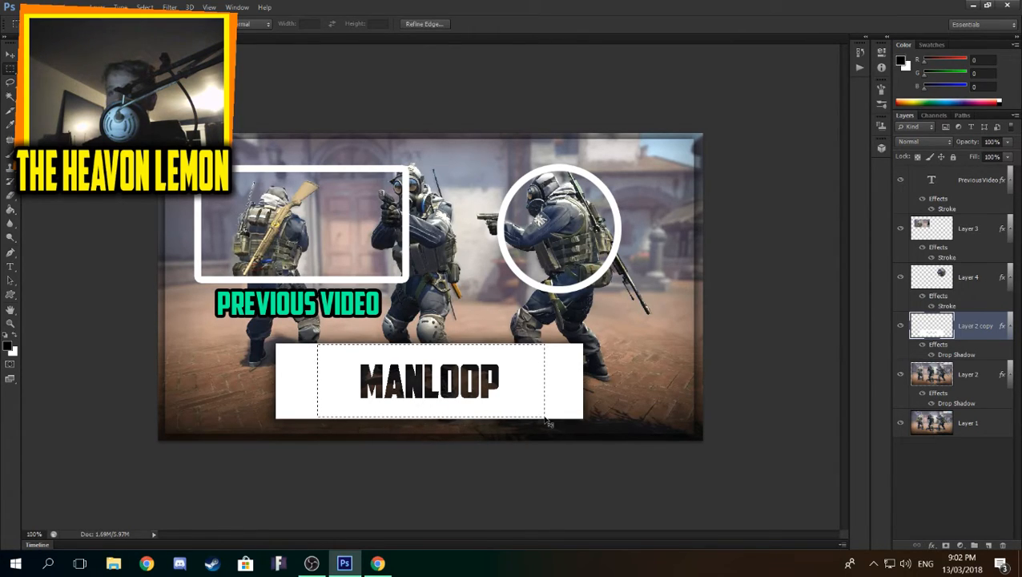
key(ctrl+j)
click(953, 361)
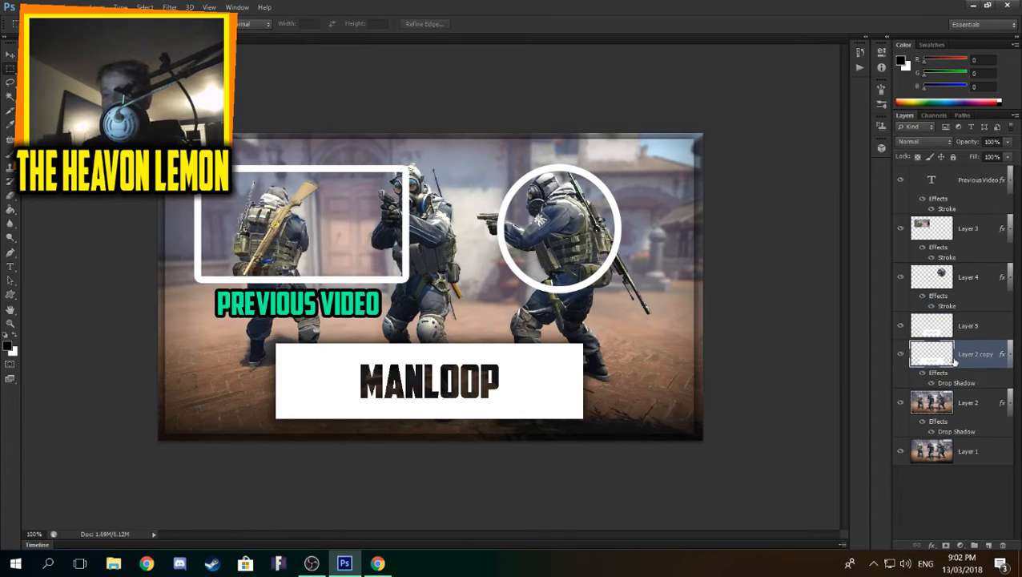
key(Delete)
key(v)
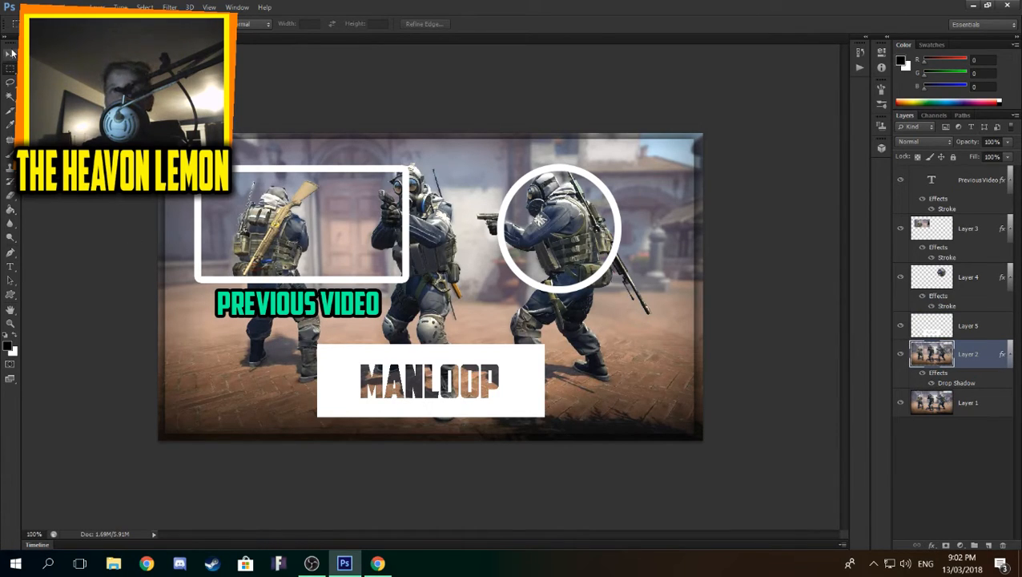
click(987, 325)
double_click(989, 325)
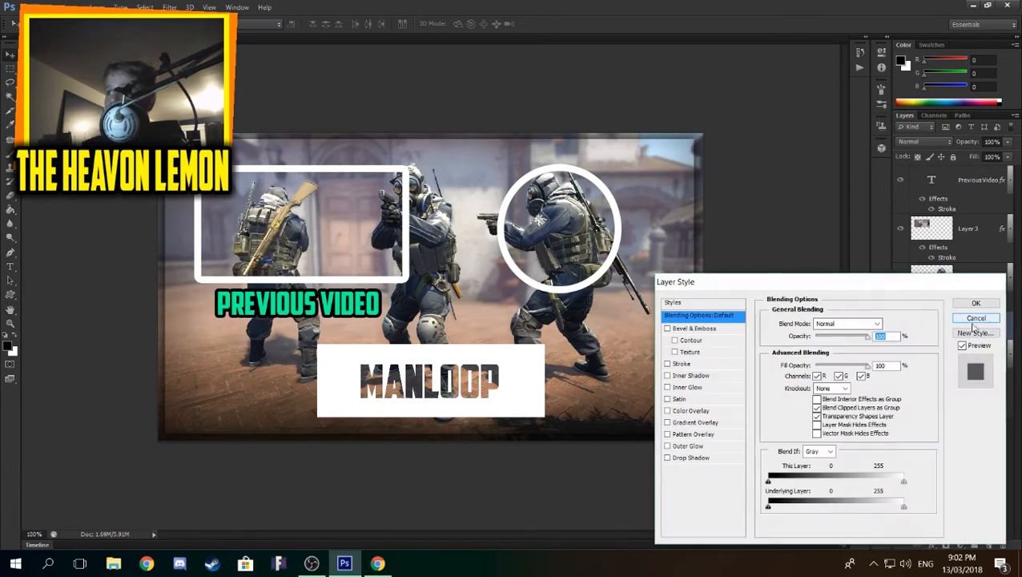
click(990, 322)
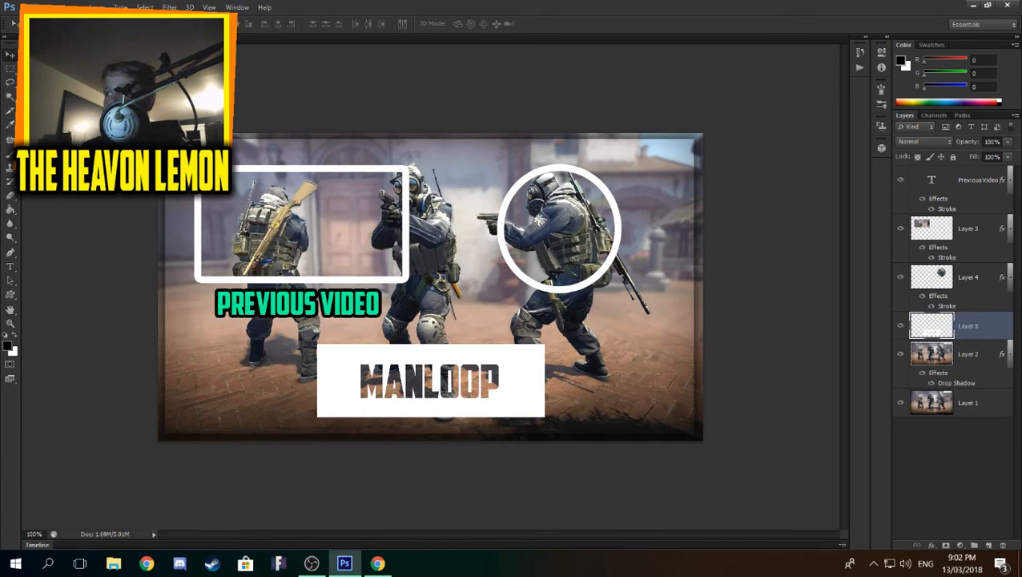
Step: Add a drop shadow to Layer 5 with 51% opacity, 0 px distance, about 35% spread and 16 px size
double_click(1001, 322)
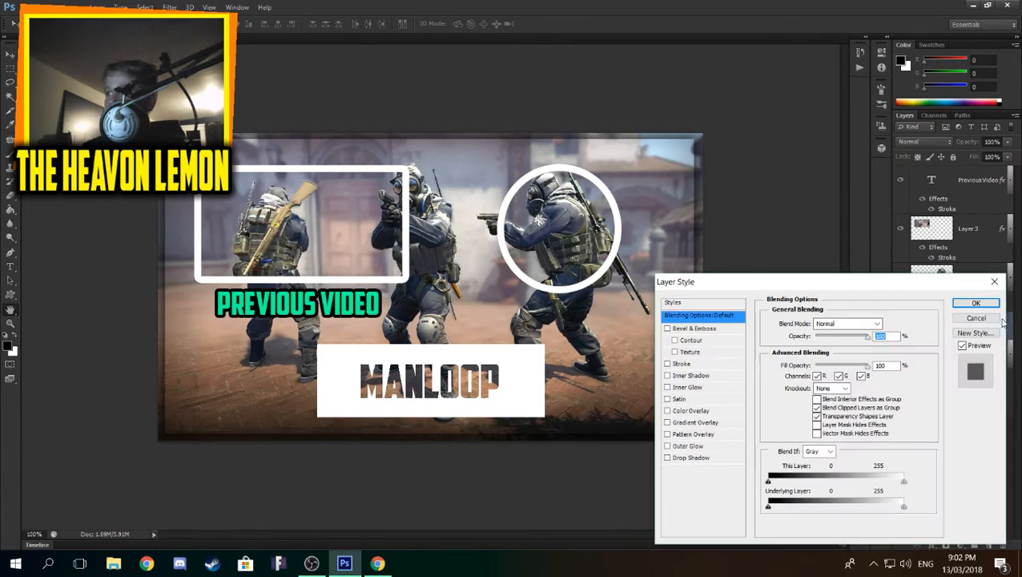
click(678, 458)
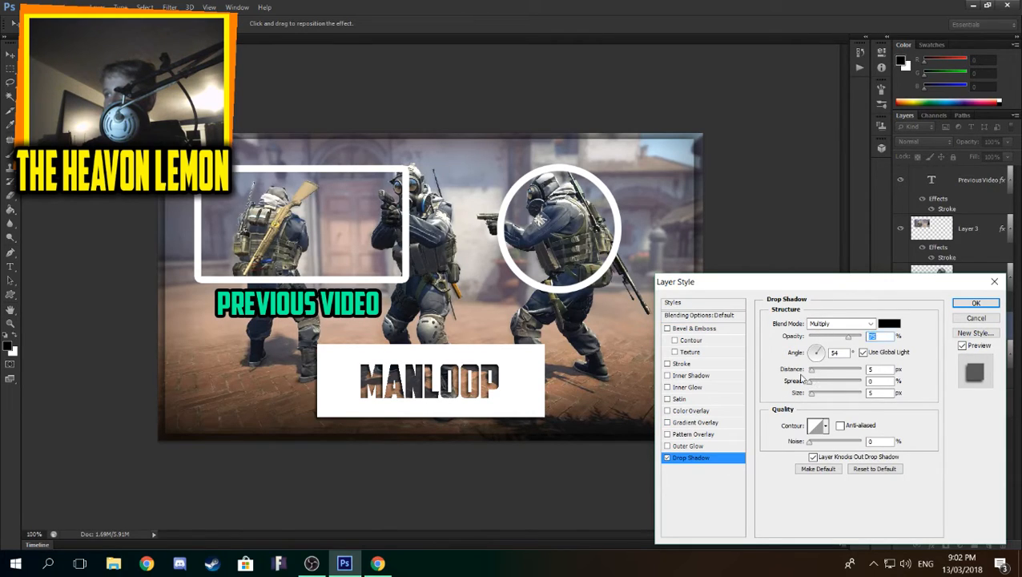
mouse_move(817, 371)
mouse_down()
mouse_move(815, 396)
mouse_move(819, 371)
mouse_move(805, 372)
mouse_up()
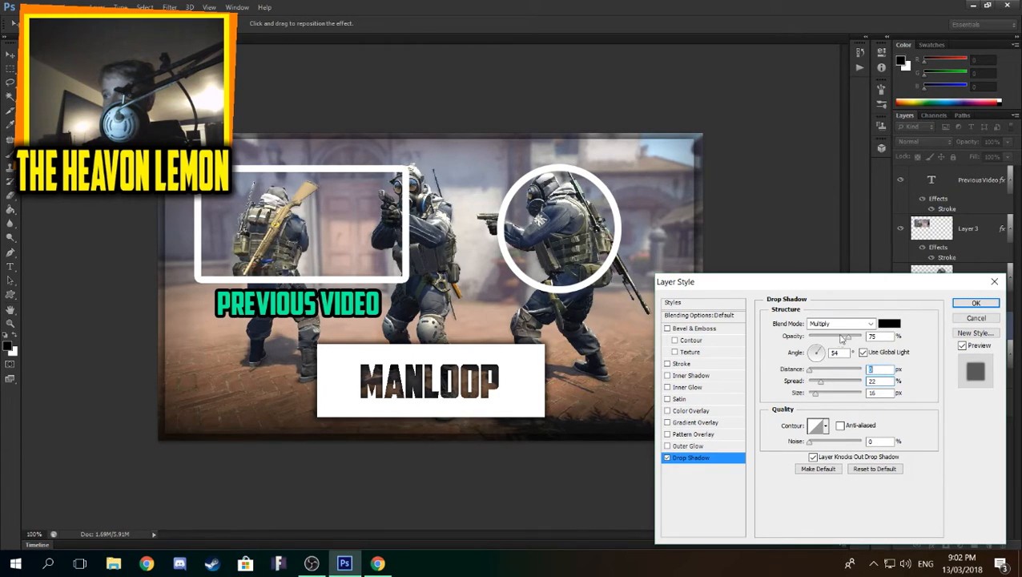
click(848, 337)
drag(854, 341, 861, 346)
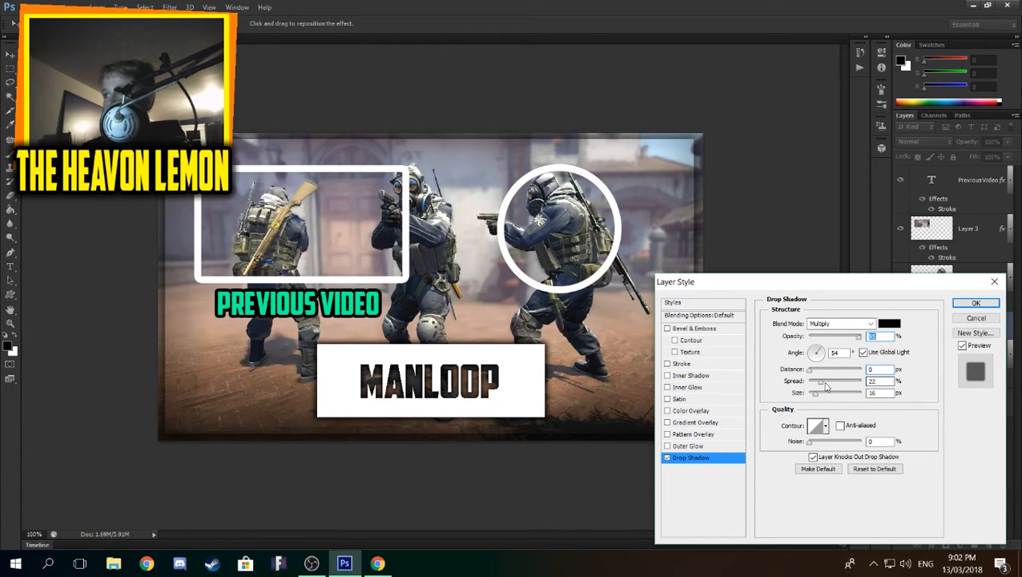
drag(824, 387, 827, 382)
drag(858, 336, 837, 343)
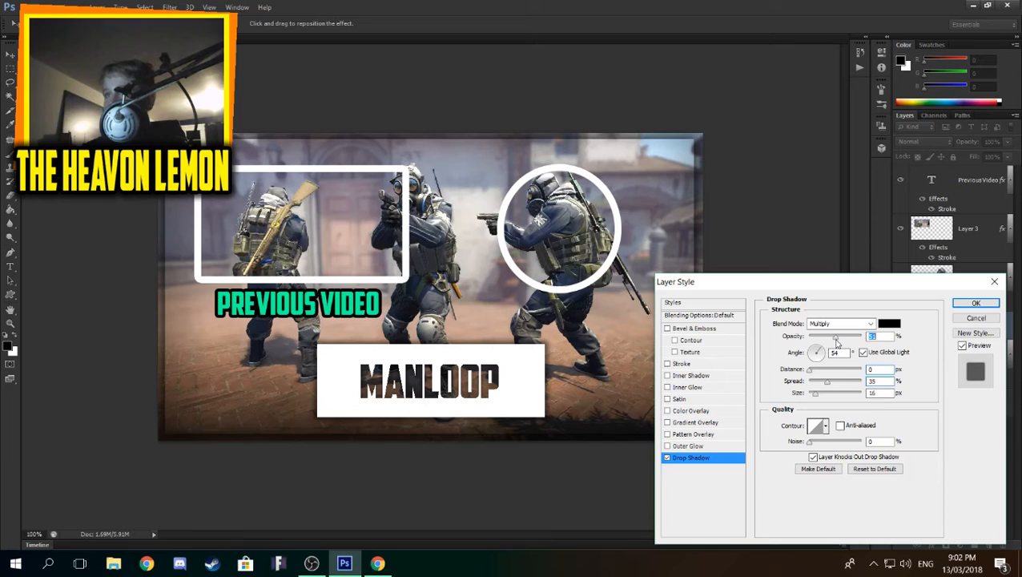
click(971, 305)
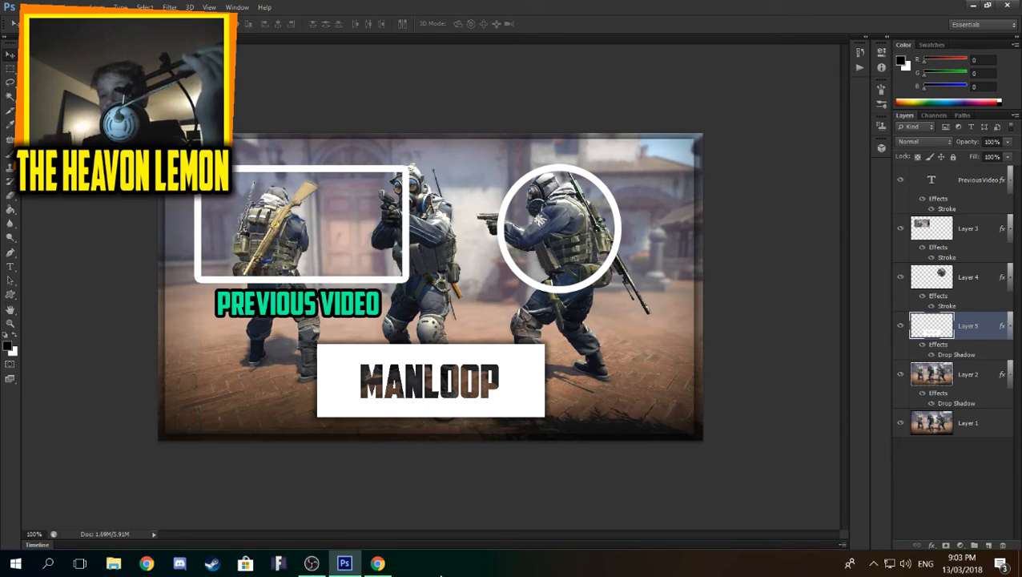
click(319, 564)
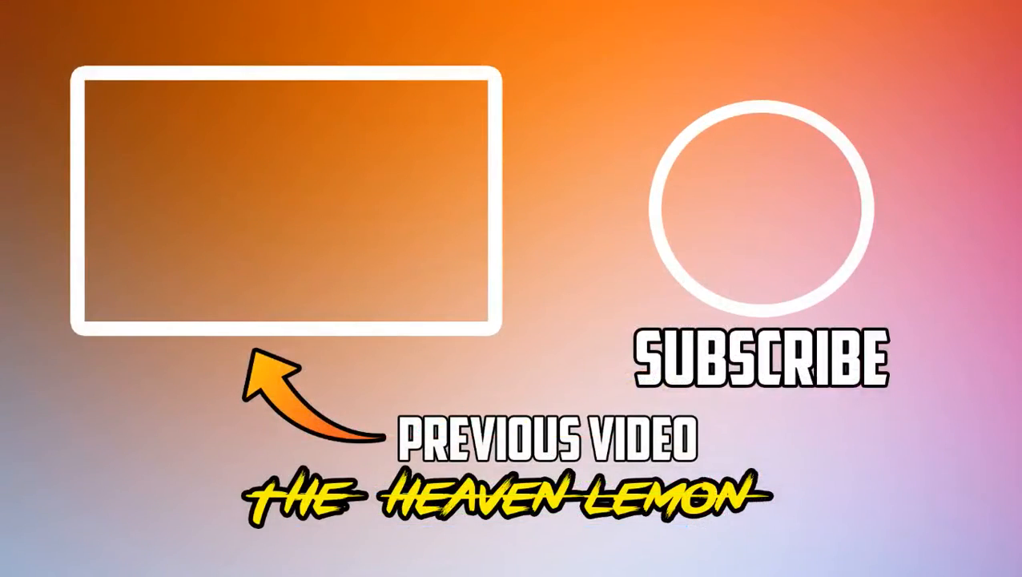